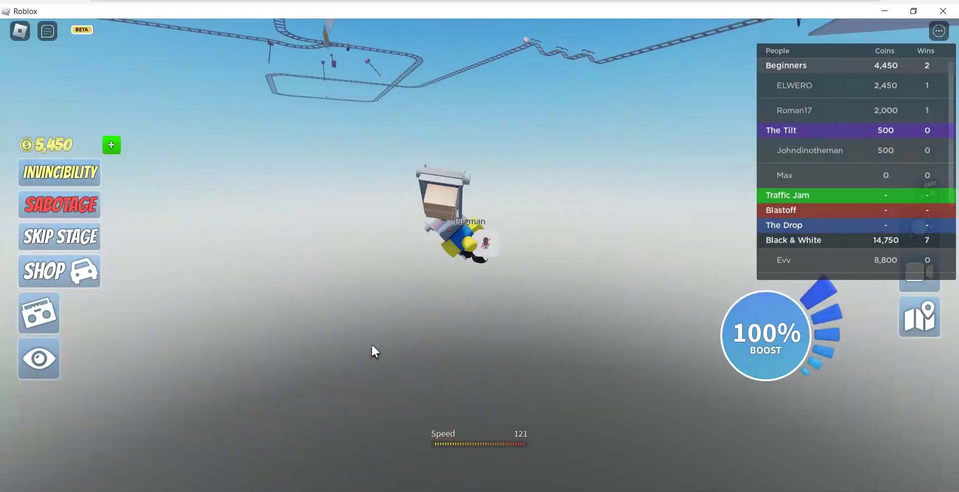
Reset the character to the lobby spawn, walk to the cart and board it.
{"action": "key", "text": "Escape"}
{"action": "key", "text": "r"}
{"action": "key", "text": "Return"}
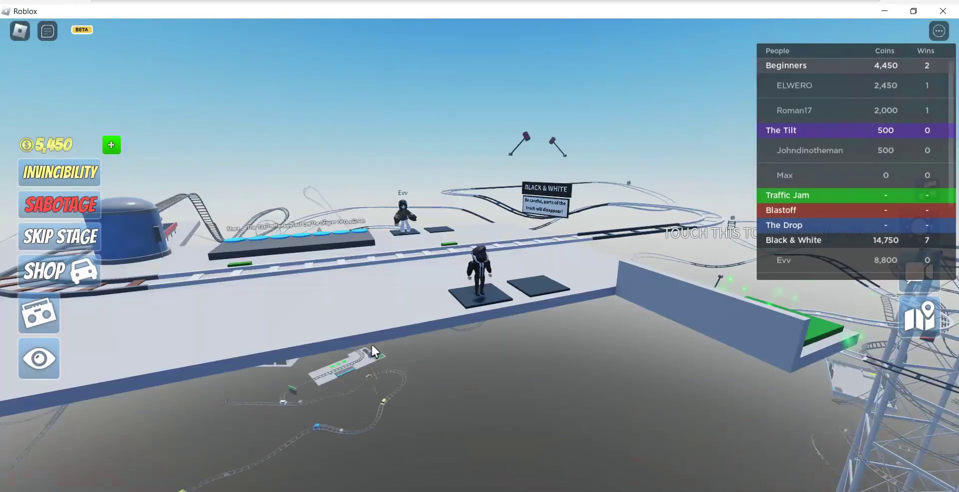
{"action": "key", "text": "w"}
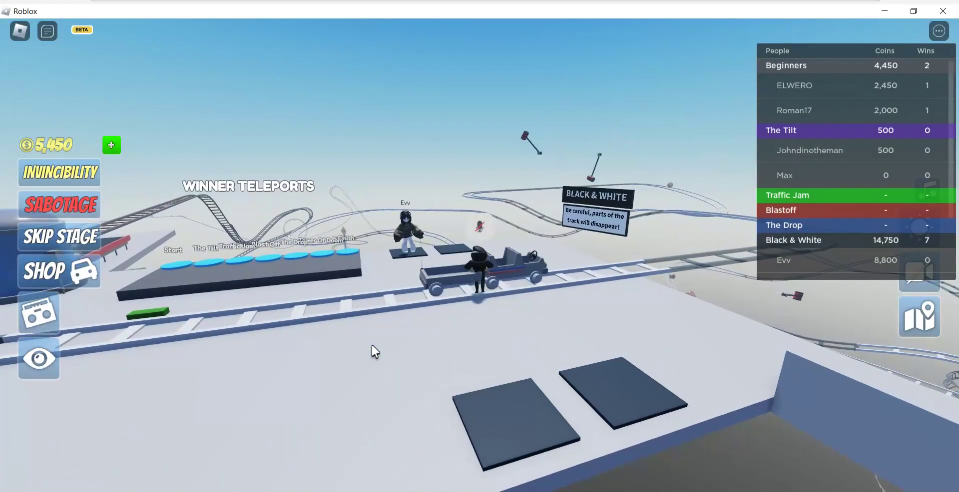
{"action": "key", "text": "w"}
{"action": "key", "text": "e"}
Accelerate the two-rider cart past about 200 speed until it flies off the track.
{"action": "left_click_drag", "start_coordinate": [374, 352], "coordinate": [375, 352]}
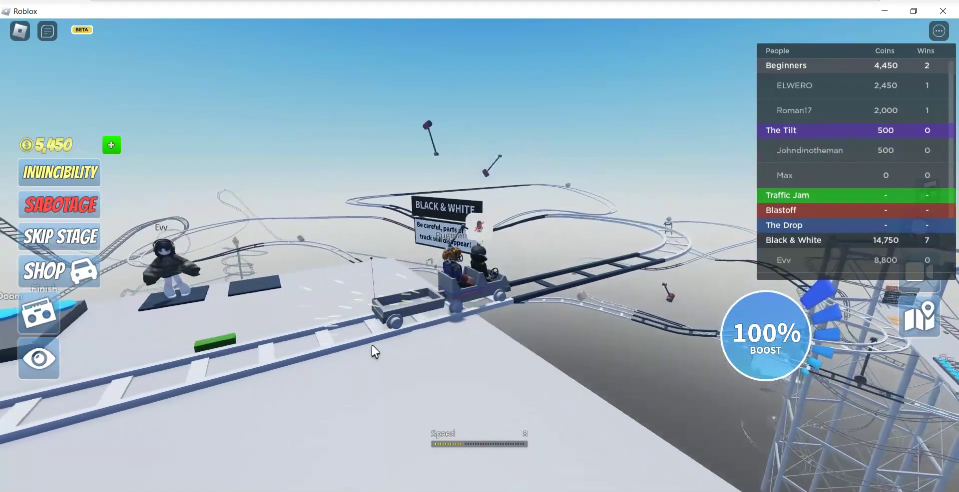
{"action": "key", "text": "w"}
{"action": "key", "text": "w"}
{"action": "key", "text": "w"}
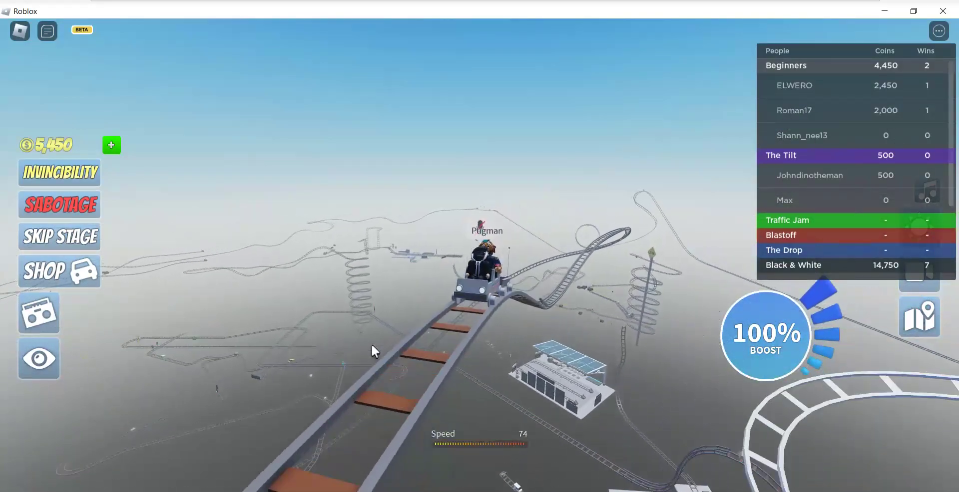
{"action": "key", "text": "w"}
{"action": "key", "text": "w"}
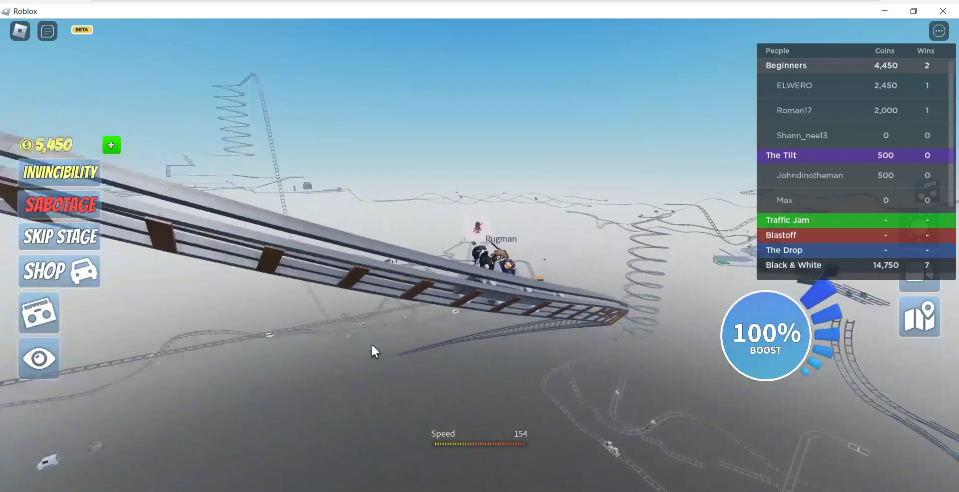
{"action": "key", "text": "w"}
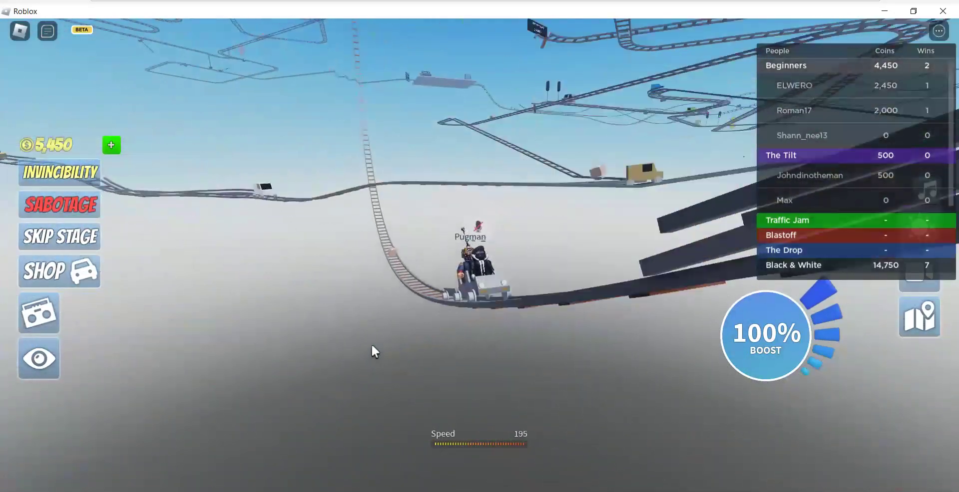
{"action": "key", "text": "w"}
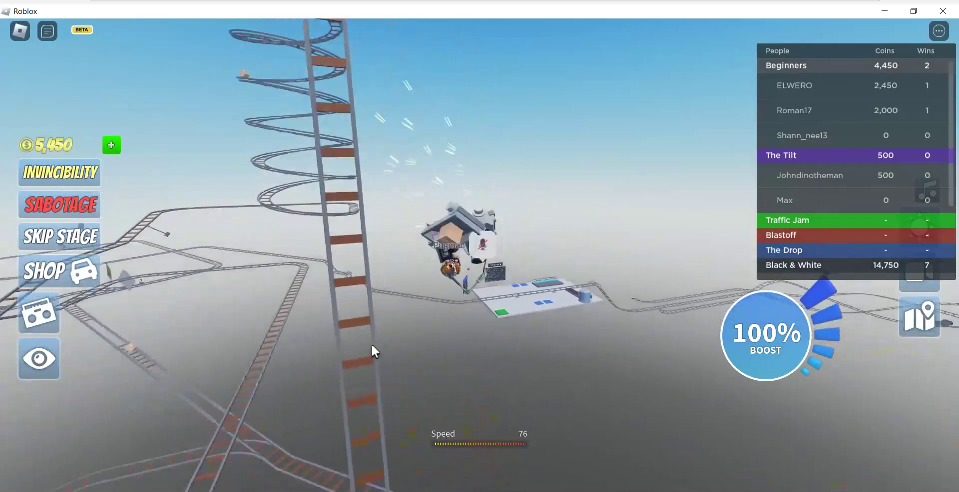
Reset to spawn, walk across the start platform and board the cart.
{"action": "key", "text": "Escape"}
{"action": "key", "text": "r"}
{"action": "key", "text": "Return"}
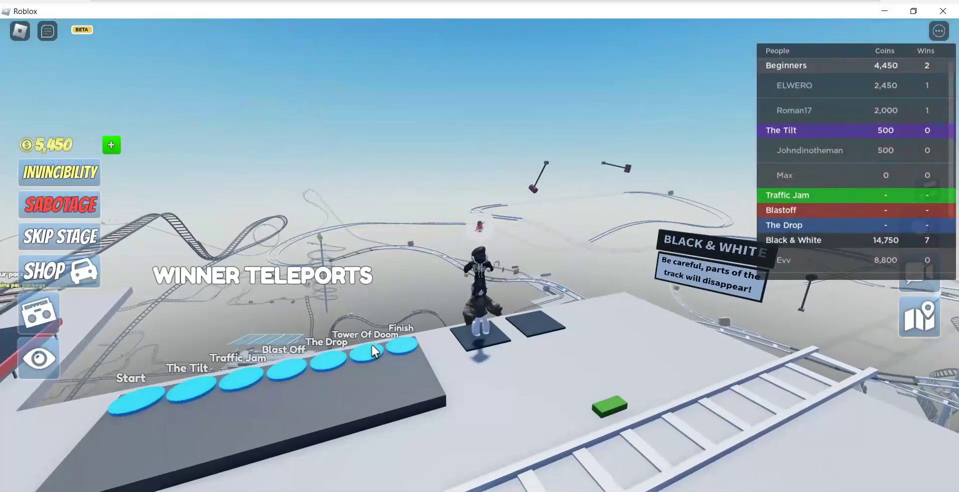
{"action": "key", "text": "w"}
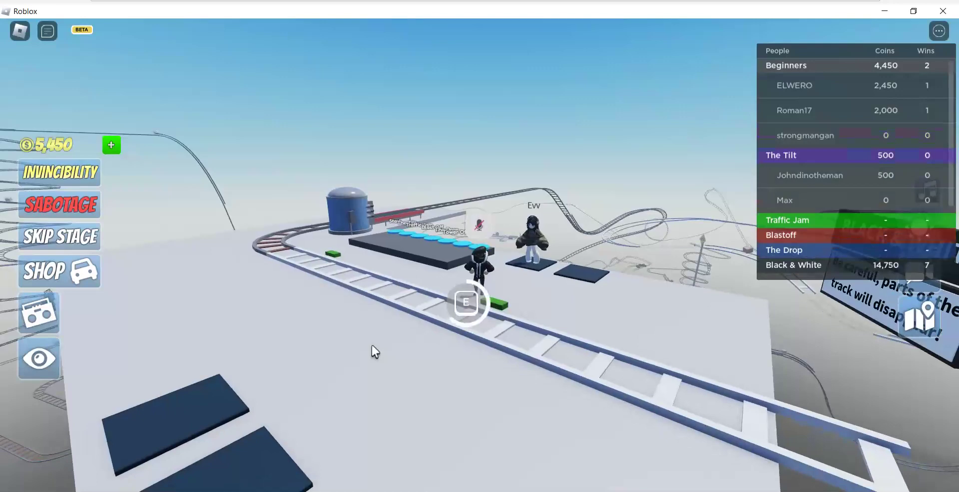
{"action": "key", "text": "w"}
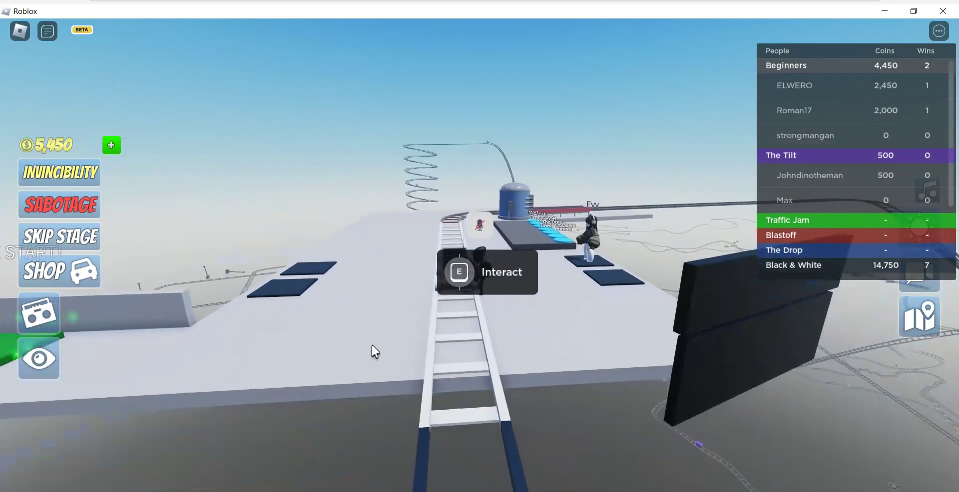
{"action": "key", "text": "e"}
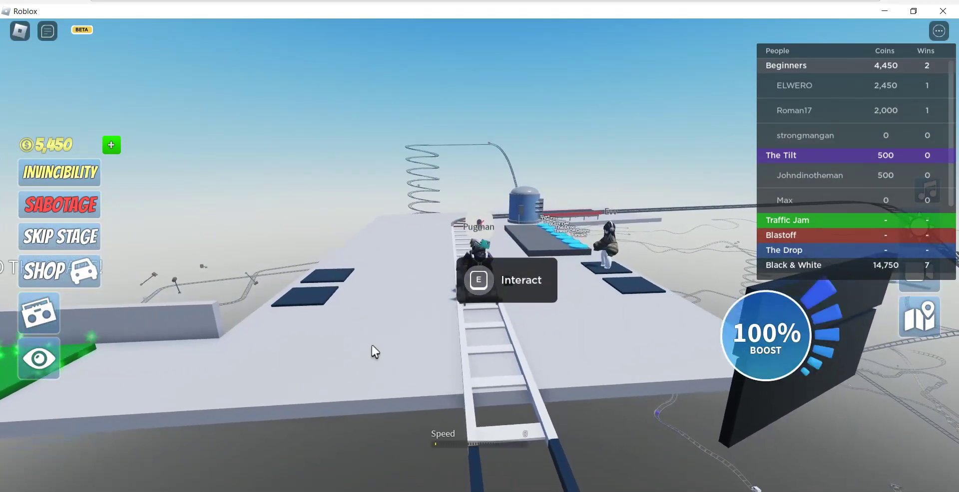
Accelerate the cart up the slope, through the curve and along the spiral.
{"action": "key", "text": "w"}
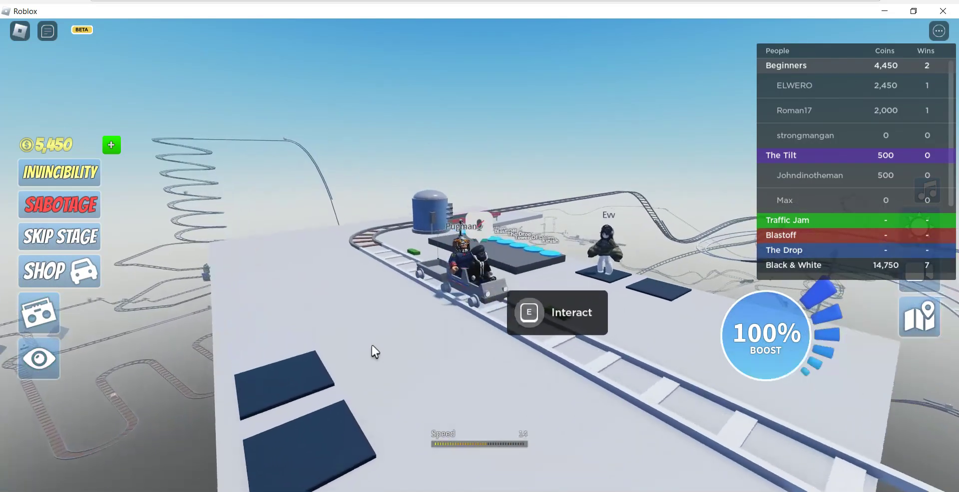
{"action": "key", "text": "w"}
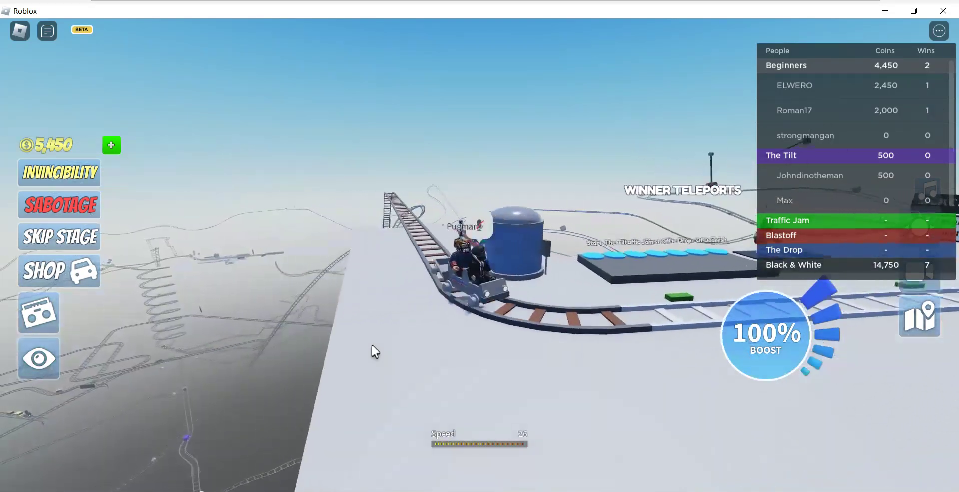
{"action": "key", "text": "w"}
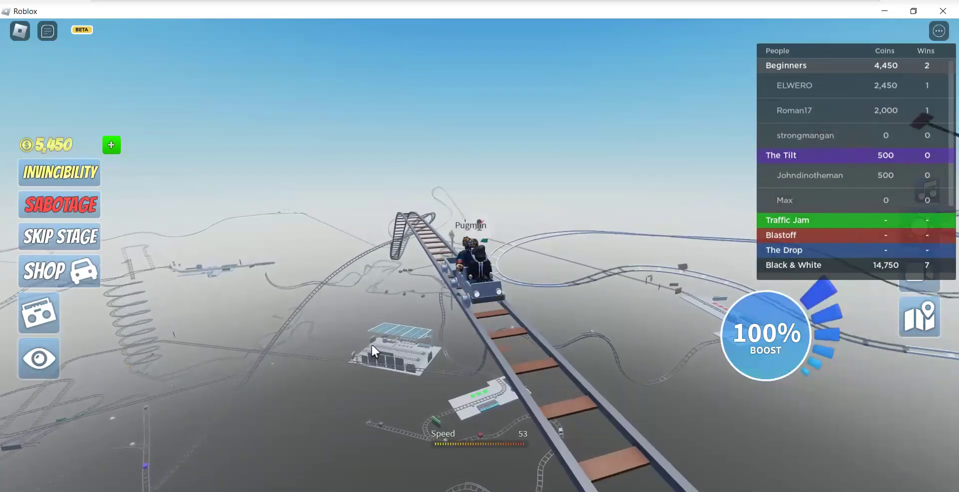
{"action": "key", "text": "w"}
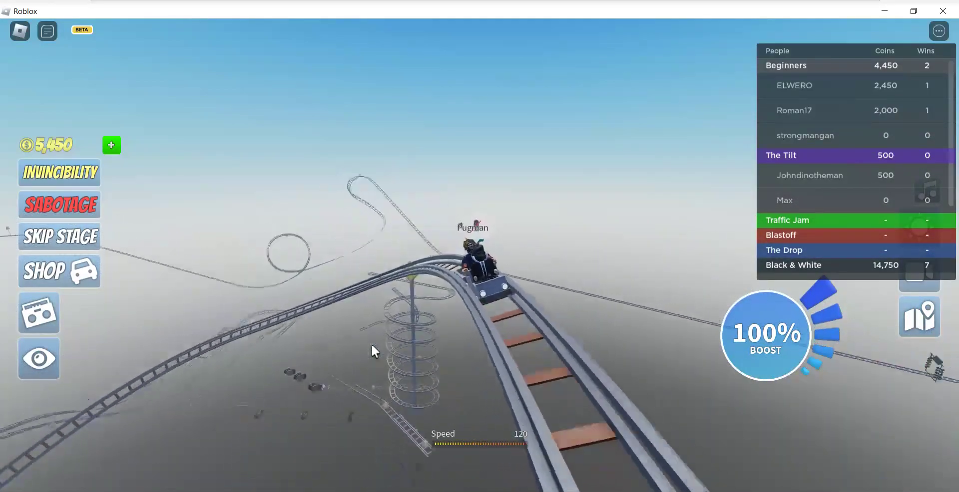
{"action": "key", "text": "w"}
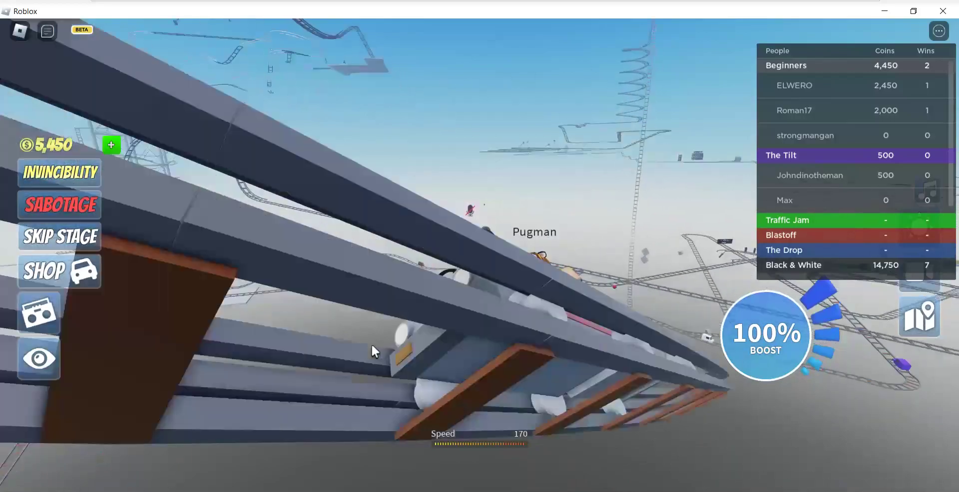
{"action": "key", "text": "w"}
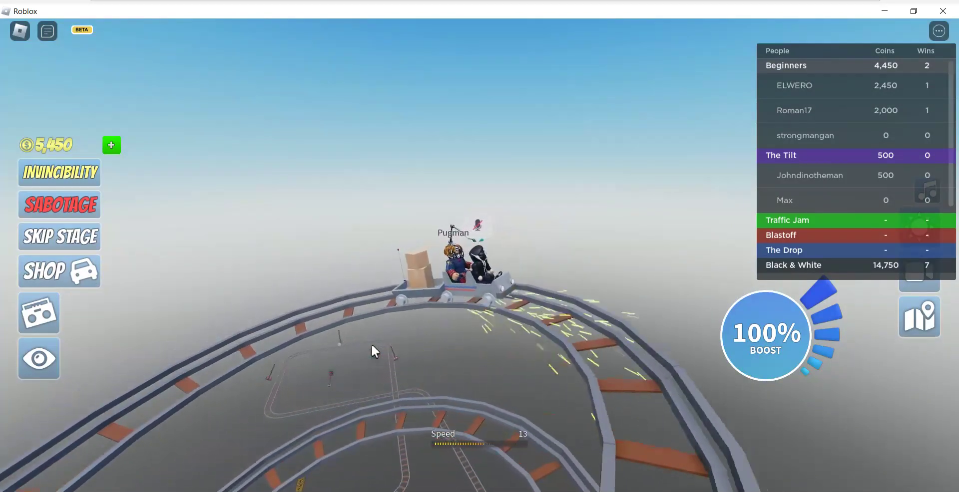
{"action": "key", "text": "w"}
{"action": "key", "text": "w"}
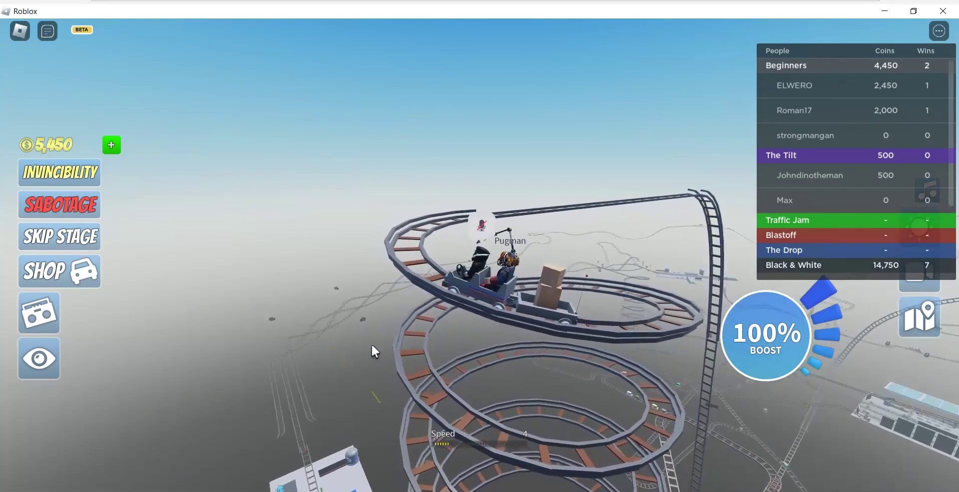
{"action": "key", "text": "w"}
{"action": "key", "text": "w"}
Fire the boost past 150 speed, then reset the character to the start platform.
{"action": "key", "text": "shift"}
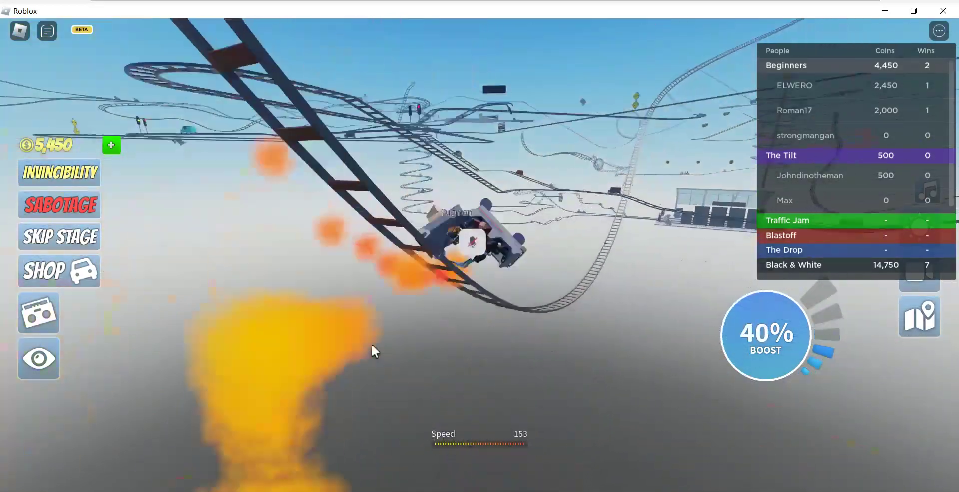
{"action": "key", "text": "Escape"}
{"action": "key", "text": "r"}
{"action": "key", "text": "Return"}
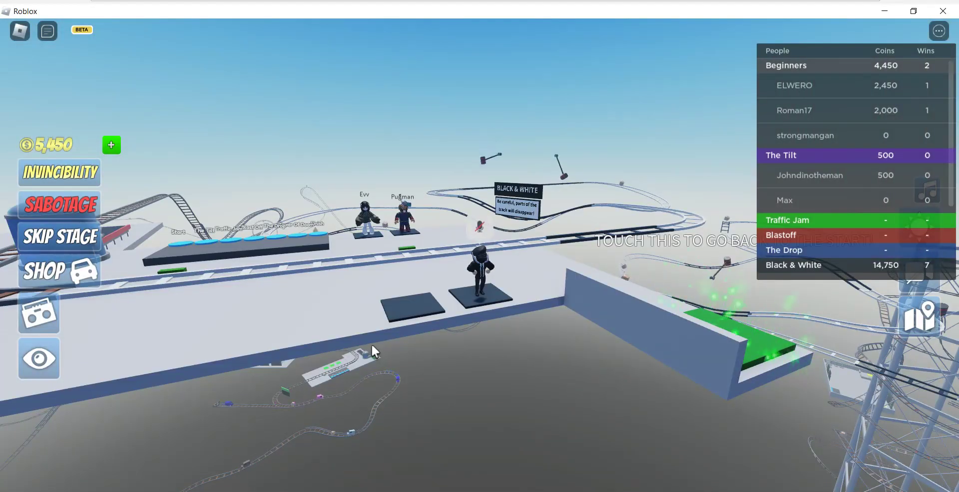
Walk along the track to the cart and climb in.
{"action": "key", "text": "w"}
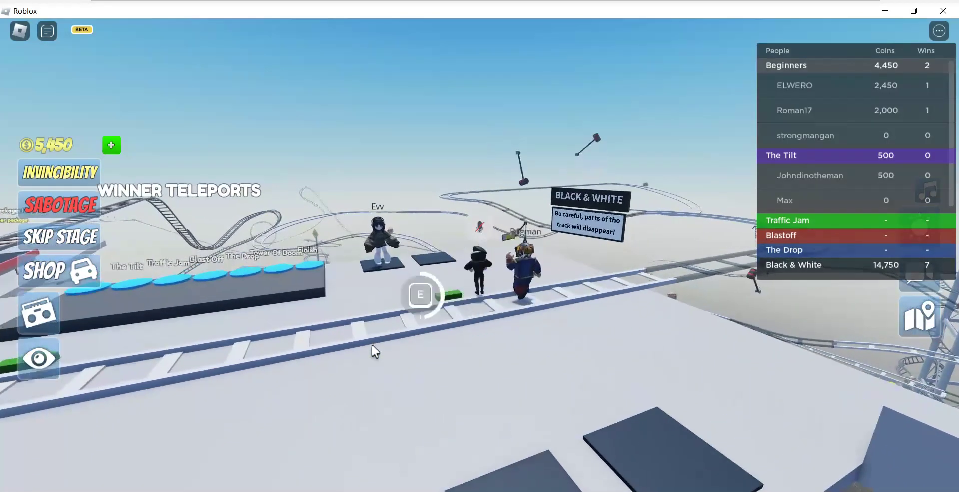
{"action": "key", "text": "w"}
{"action": "key", "text": "e"}
Accelerate the two-rider cart along the track to roughly 176–198 speed.
{"action": "key", "text": "w"}
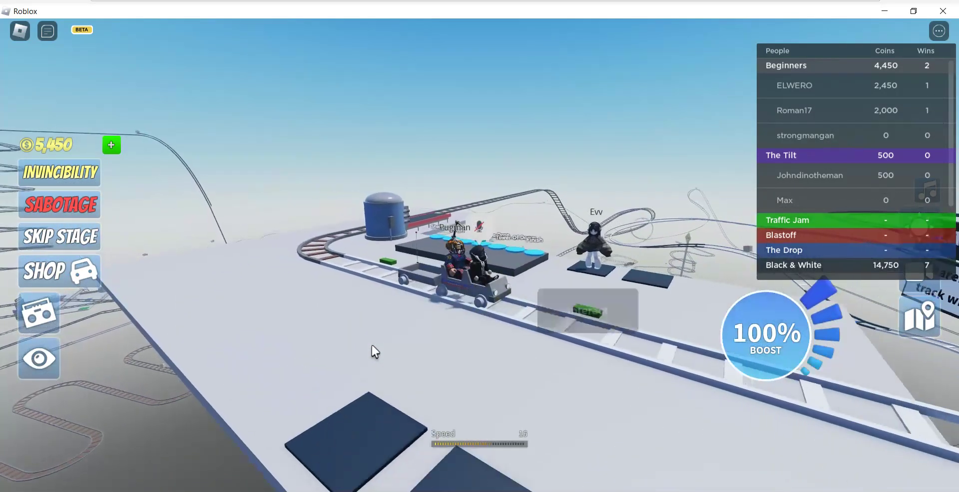
{"action": "key", "text": "w"}
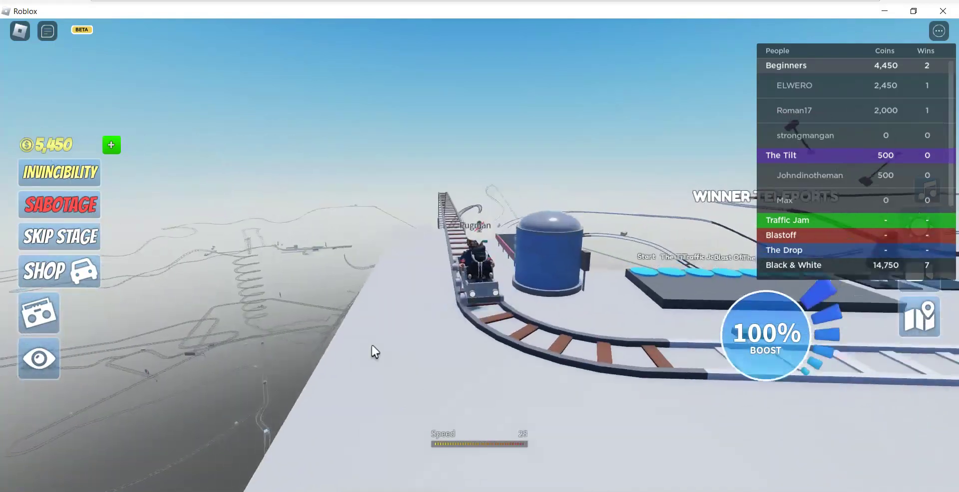
{"action": "key", "text": "w"}
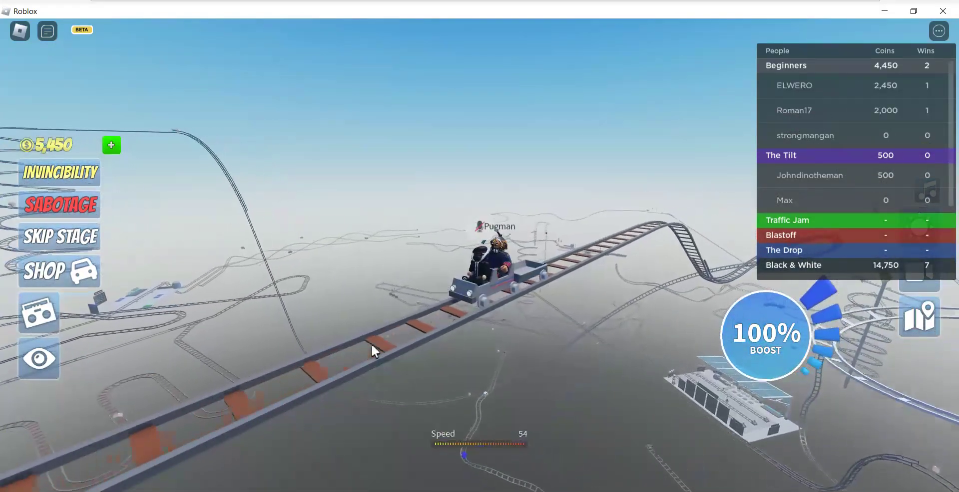
{"action": "key", "text": "w"}
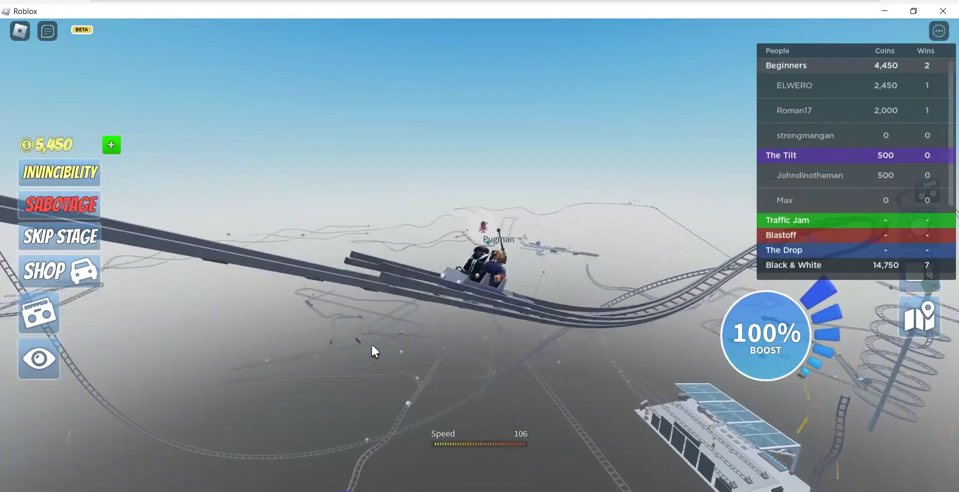
{"action": "key", "text": "w"}
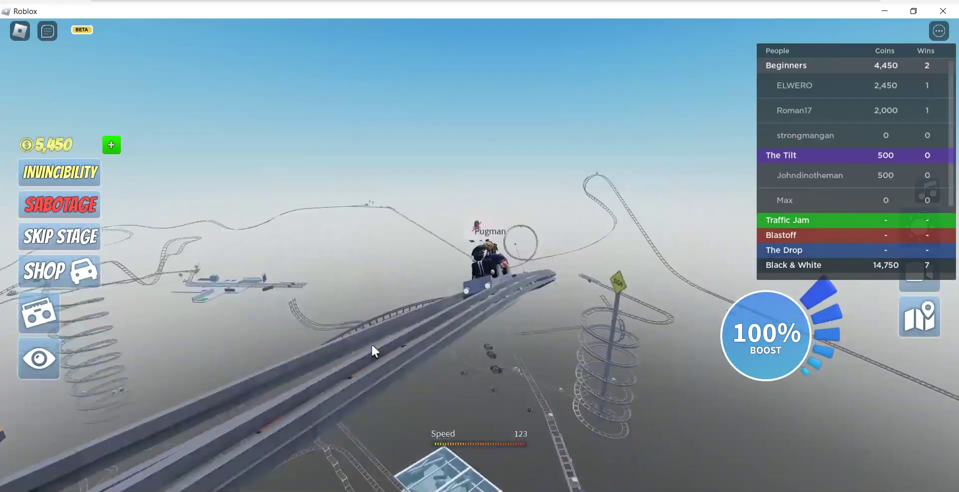
{"action": "key", "text": "w"}
{"action": "key", "text": "w"}
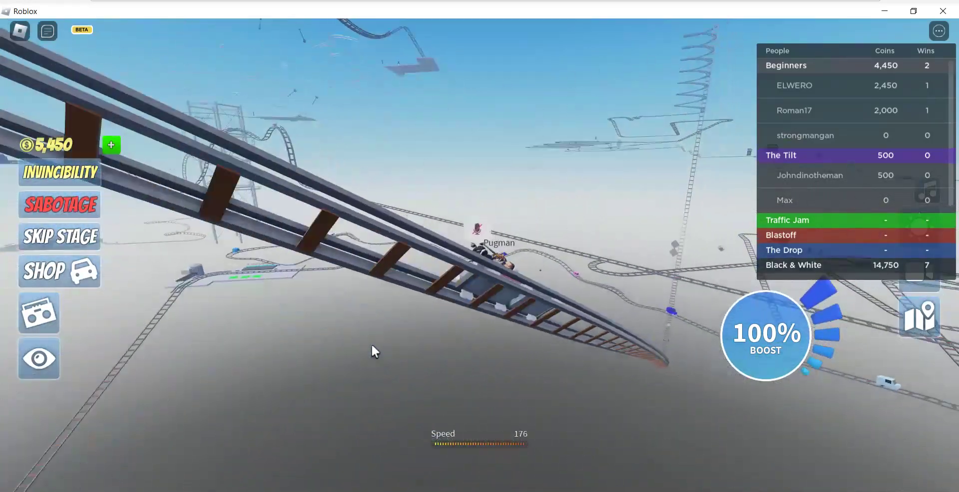
{"action": "key", "text": "w"}
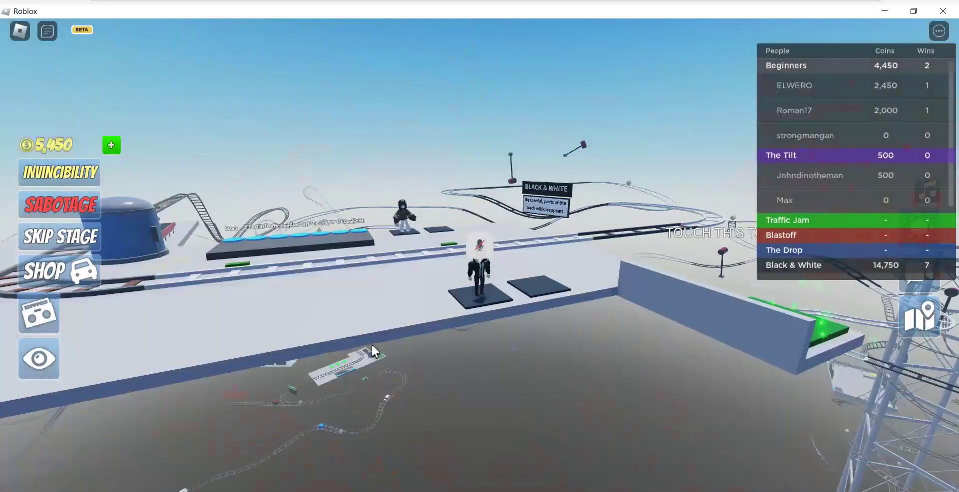
Board the cart, ride it up the tall tower track, then choose Reset Character.
{"action": "key", "text": "w"}
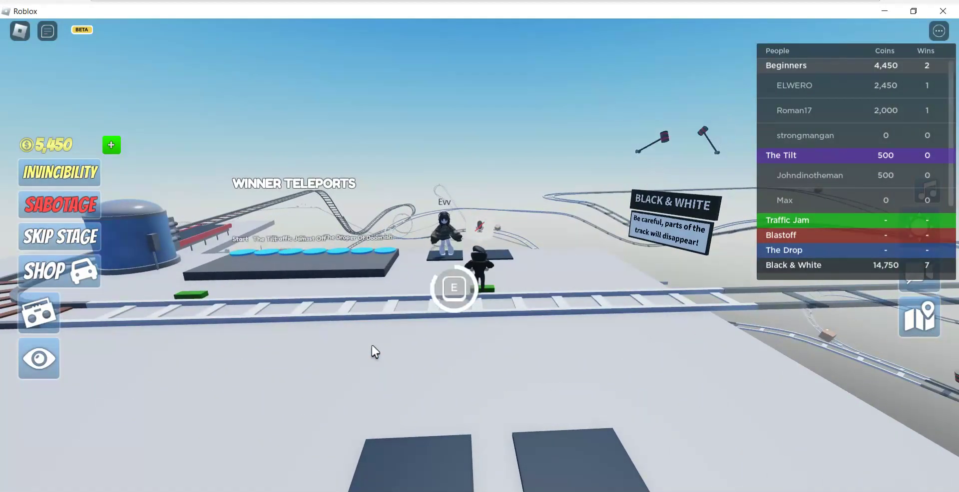
{"action": "key", "text": "e"}
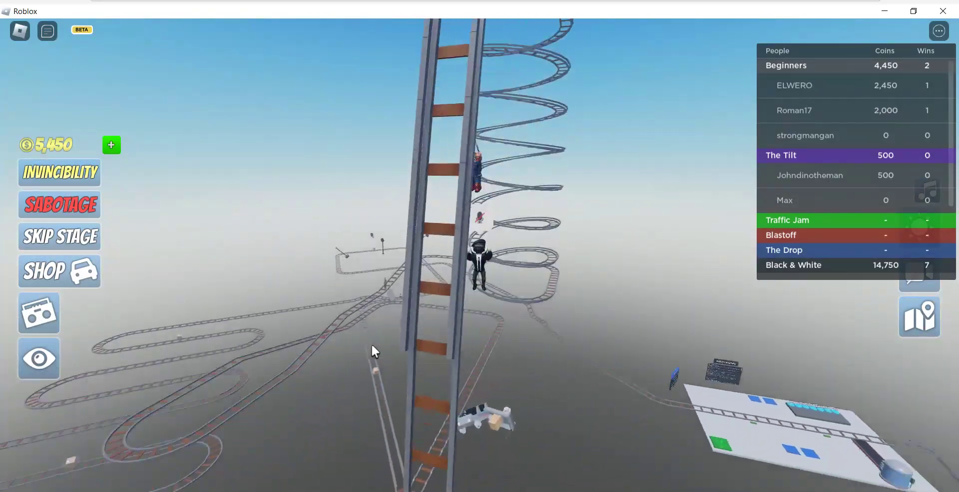
{"action": "key", "text": "Escape"}
{"action": "key", "text": "r"}
Confirm the reset, walk to the track, board the cart and start it rolling.
{"action": "key", "text": "Return"}
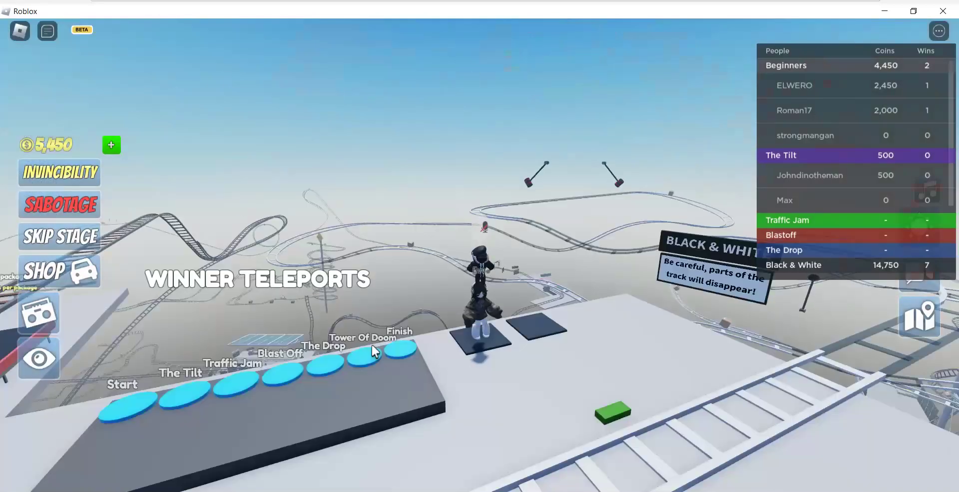
{"action": "key", "text": "w"}
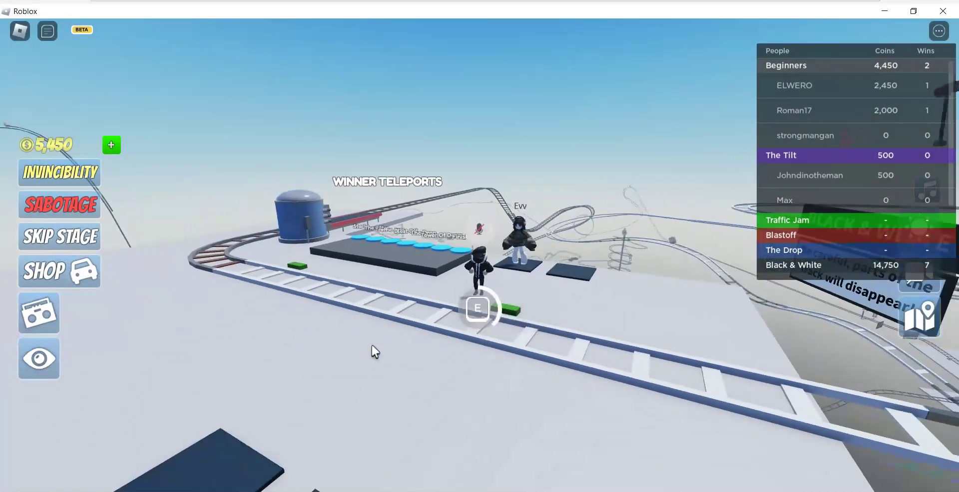
{"action": "key", "text": "e"}
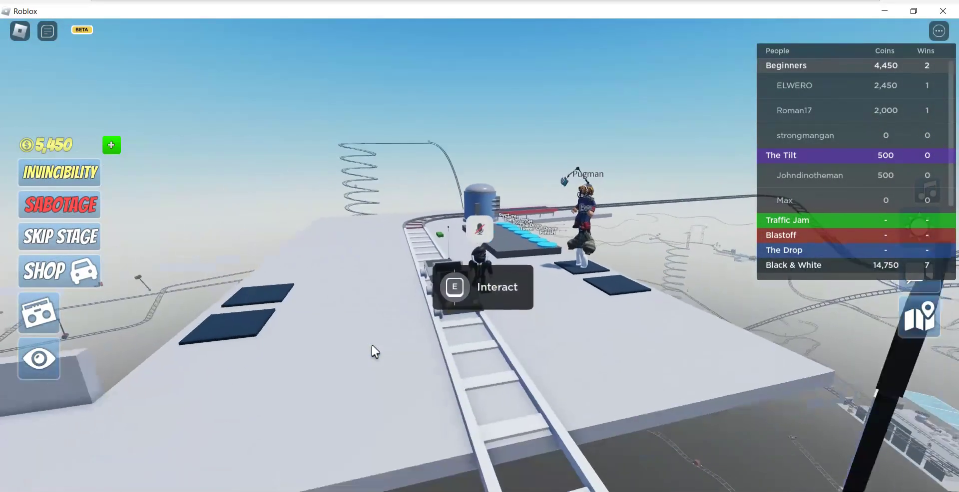
{"action": "key", "text": "e"}
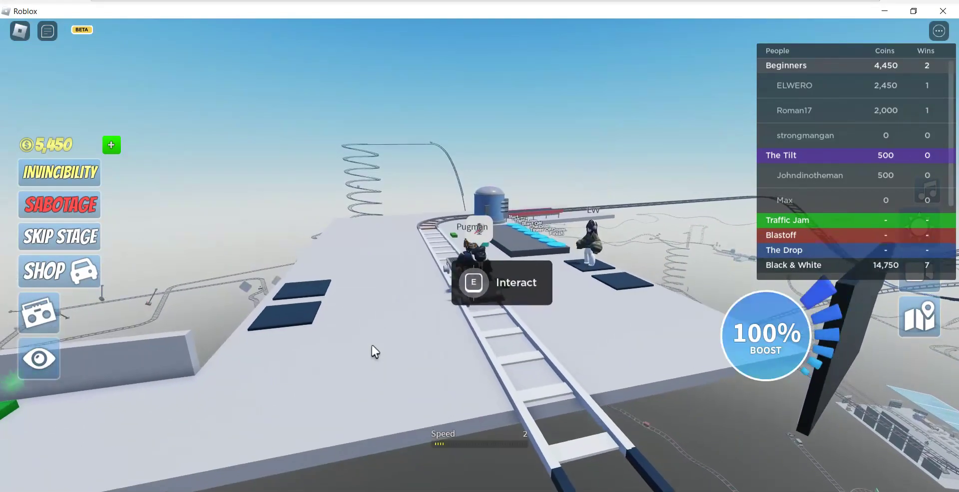
{"action": "key", "text": "w"}
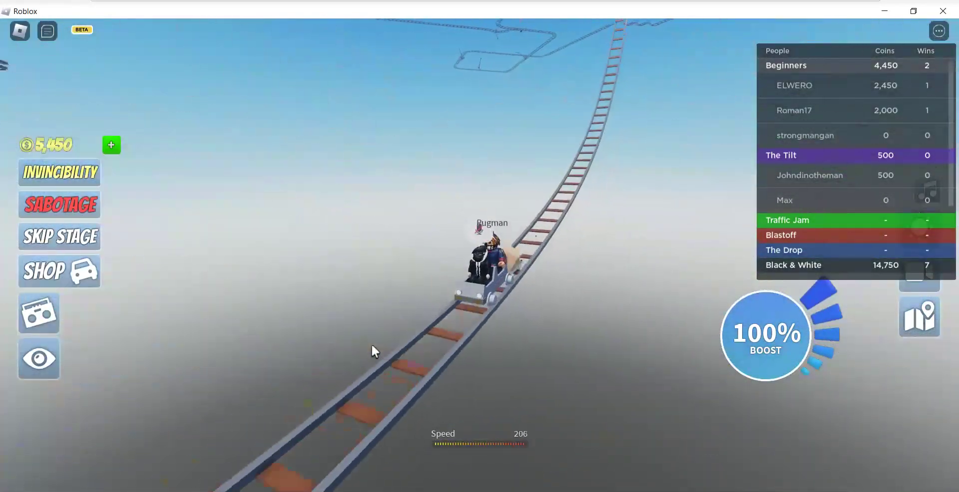
After the 206-speed flyoff, reset the character and walk back toward the cart.
{"action": "key", "text": "Escape"}
{"action": "key", "text": "r"}
{"action": "key", "text": "Return"}
{"action": "key", "text": "w"}
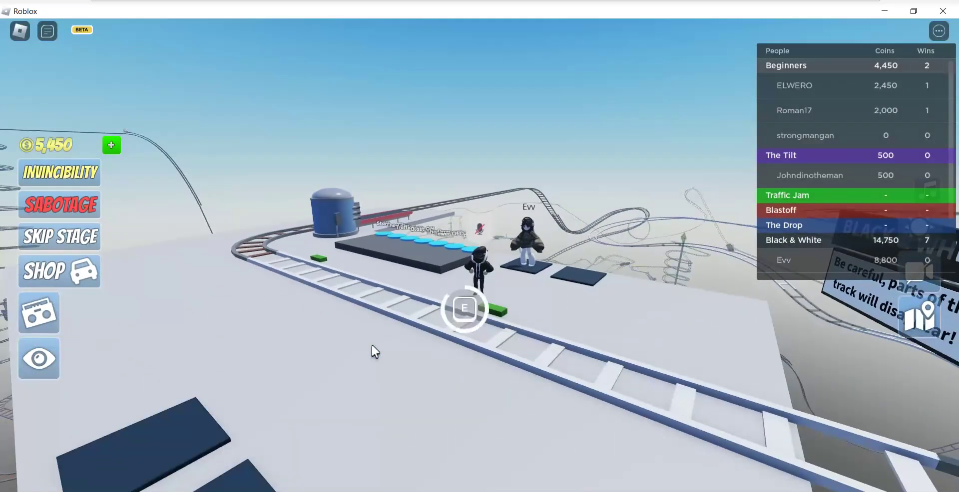
Board the cart and boost up the tower, reaching the drop-off with 10,450 team coins.
{"action": "key", "text": "w"}
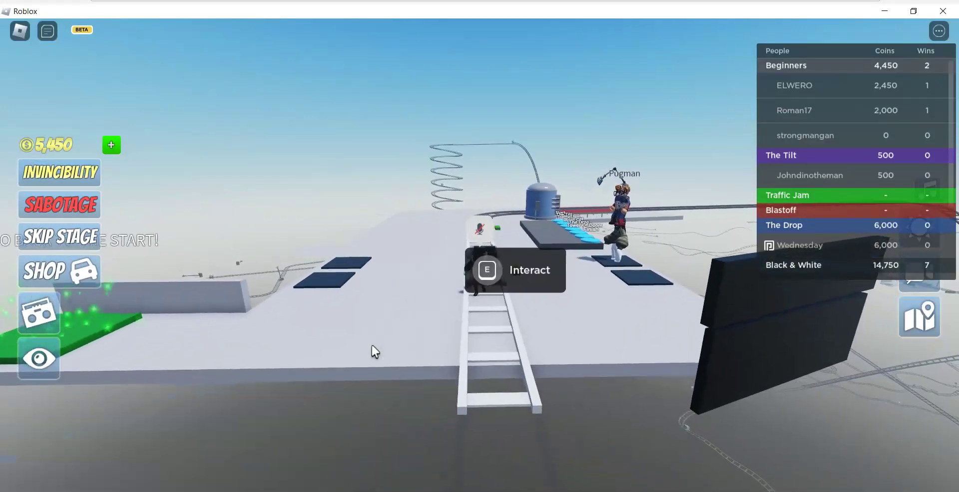
{"action": "key", "text": "e"}
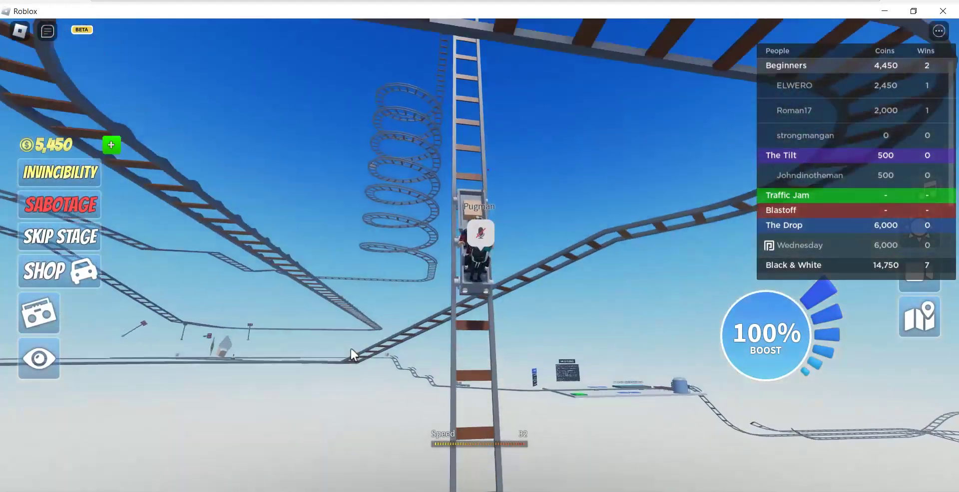
{"action": "key", "text": "space"}
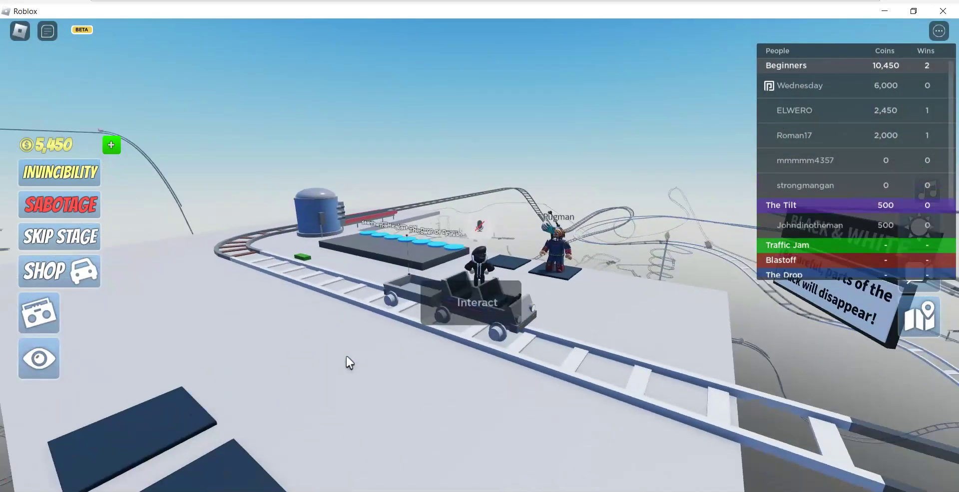
Board the cart and boost on the climb past 204 speed.
{"action": "key", "text": "e"}
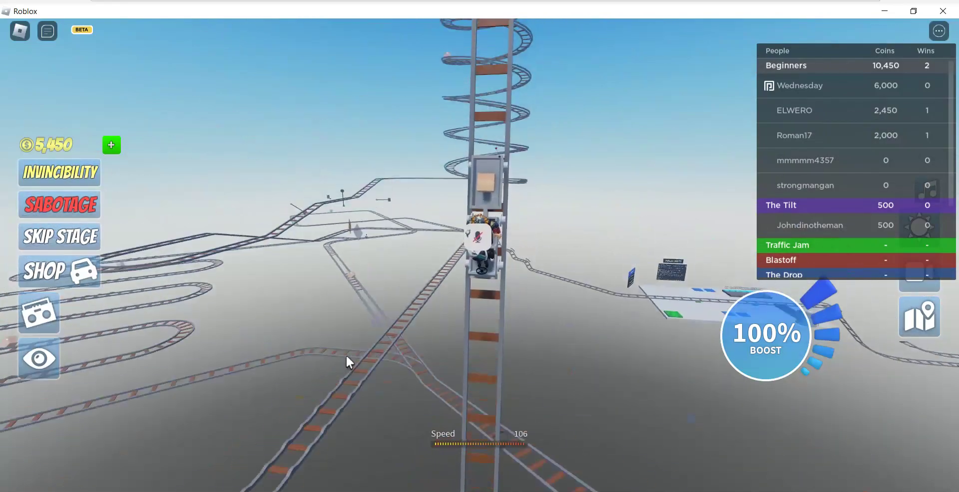
{"action": "key", "text": "space"}
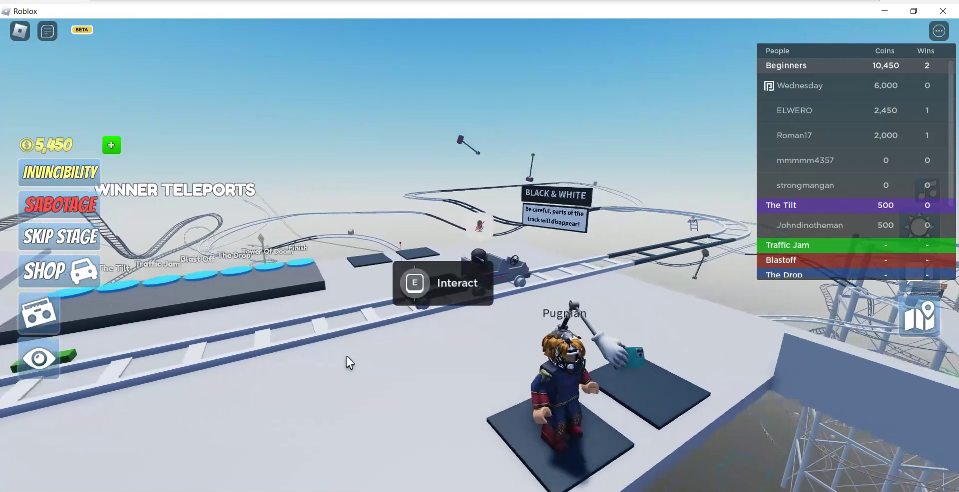
Board the two-person handcar with the other player and start it rolling.
{"action": "key", "text": "e"}
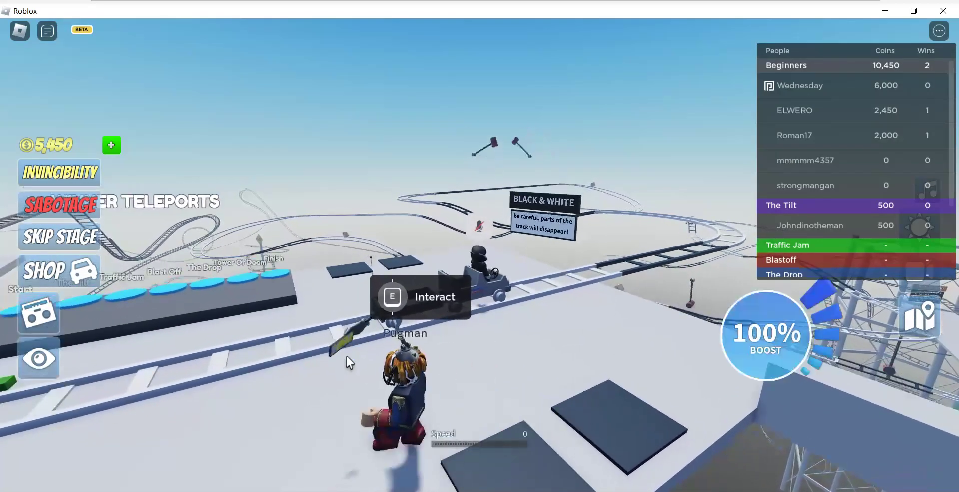
{"action": "key", "text": "w"}
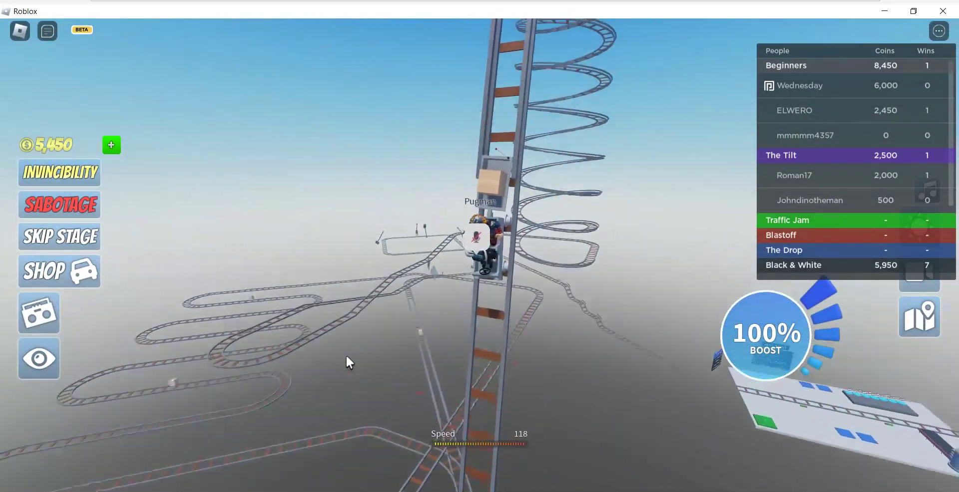
Reset off the tower climb and walk to the cart where the other player sits.
{"action": "key", "text": "Escape"}
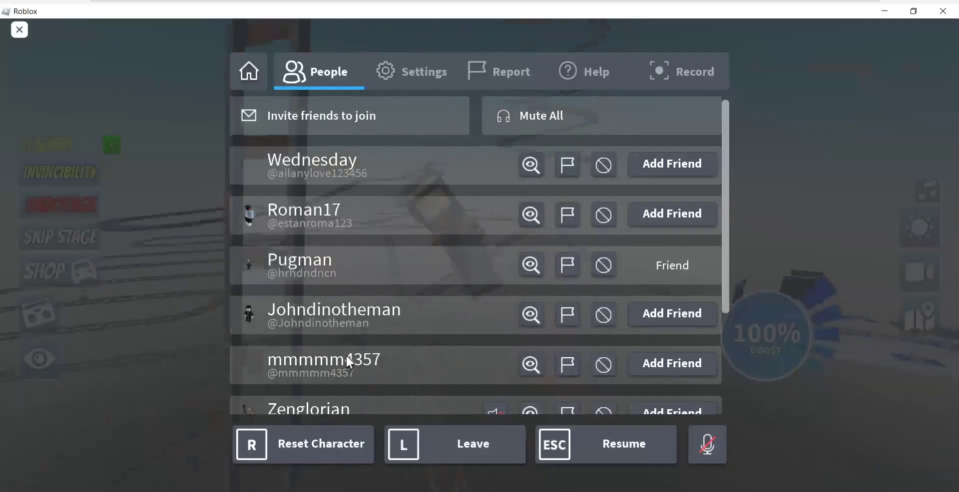
{"action": "key", "text": "r"}
{"action": "key", "text": "Return"}
{"action": "key", "text": "w"}
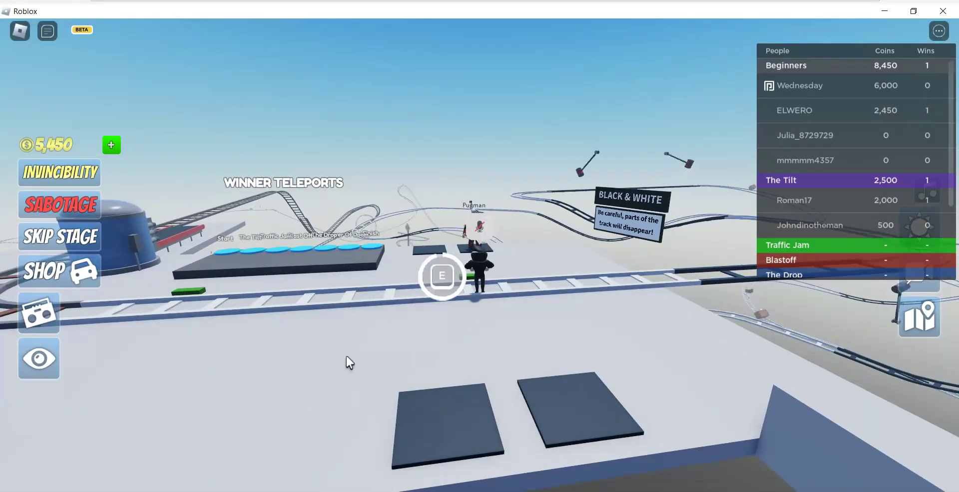
{"action": "key", "text": "w"}
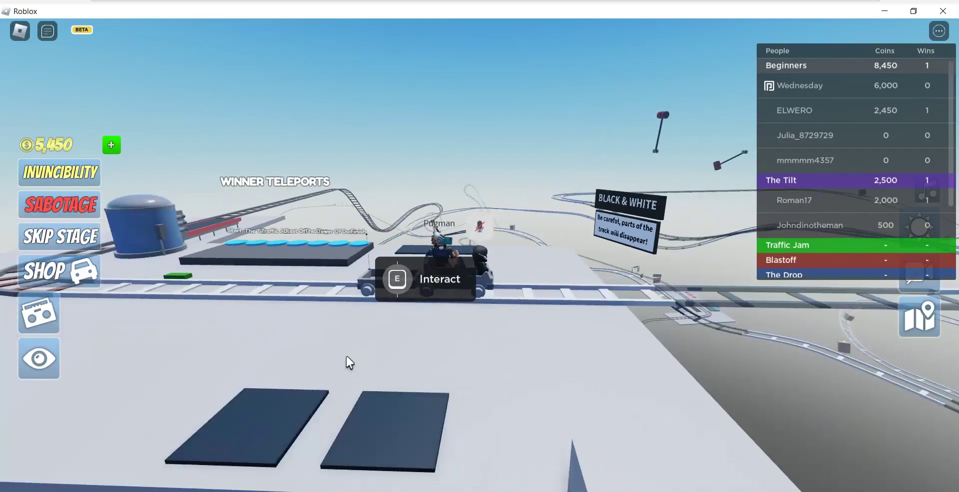
Board the cart with the other player and accelerate along the coaster to about 204 speed.
{"action": "key", "text": "e"}
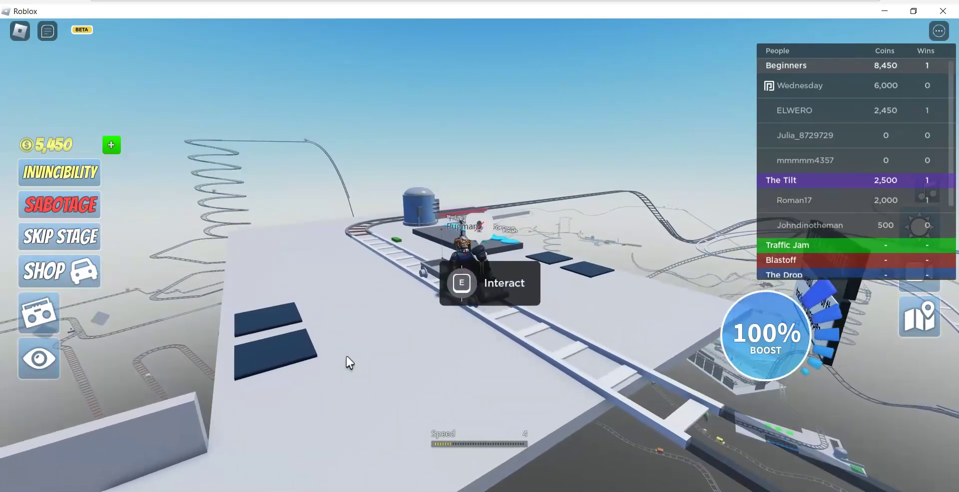
{"action": "key", "text": "w"}
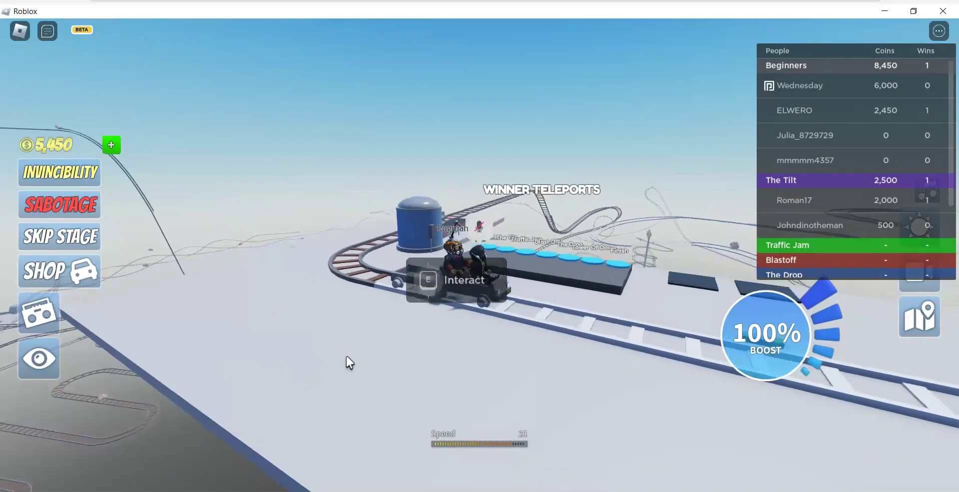
{"action": "key", "text": "w"}
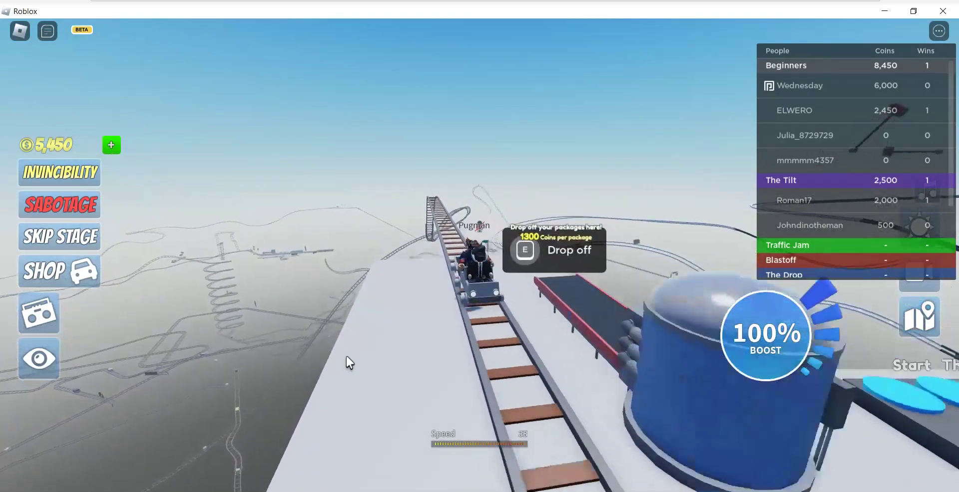
{"action": "key", "text": "w"}
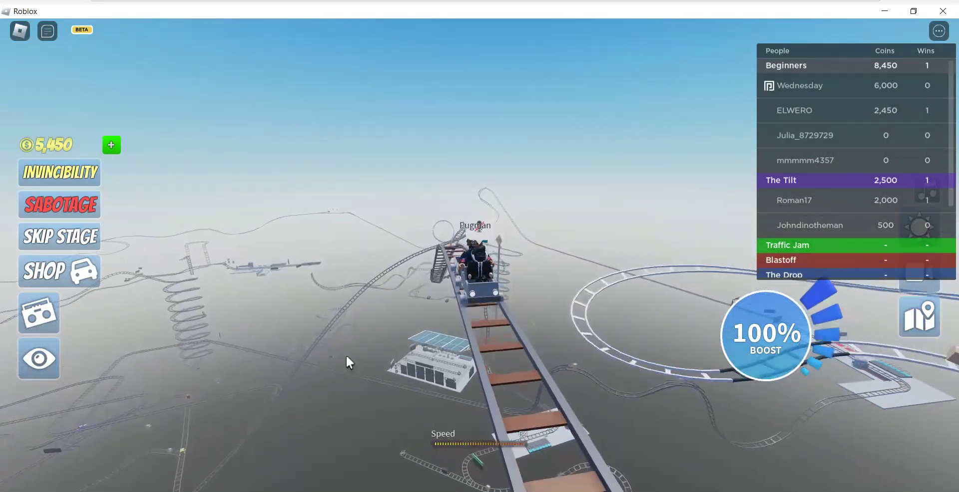
{"action": "key", "text": "w"}
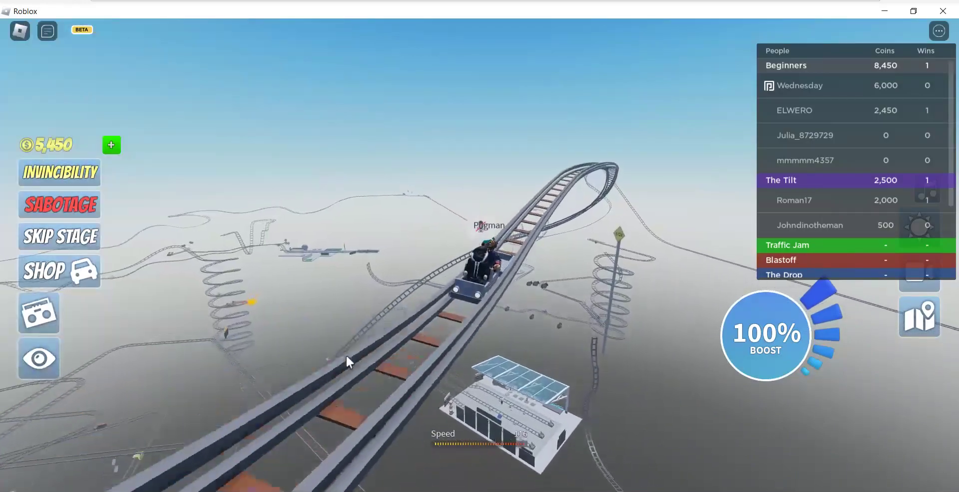
{"action": "key", "text": "w"}
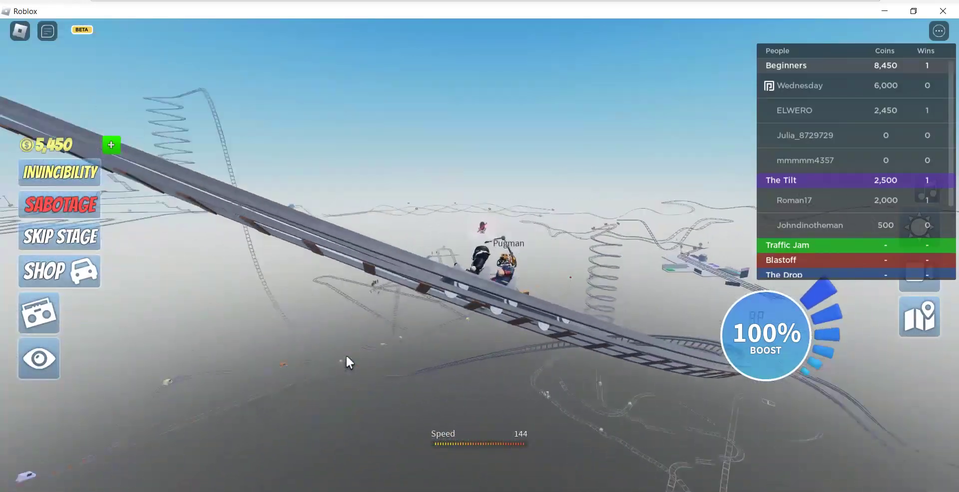
{"action": "key", "text": "w"}
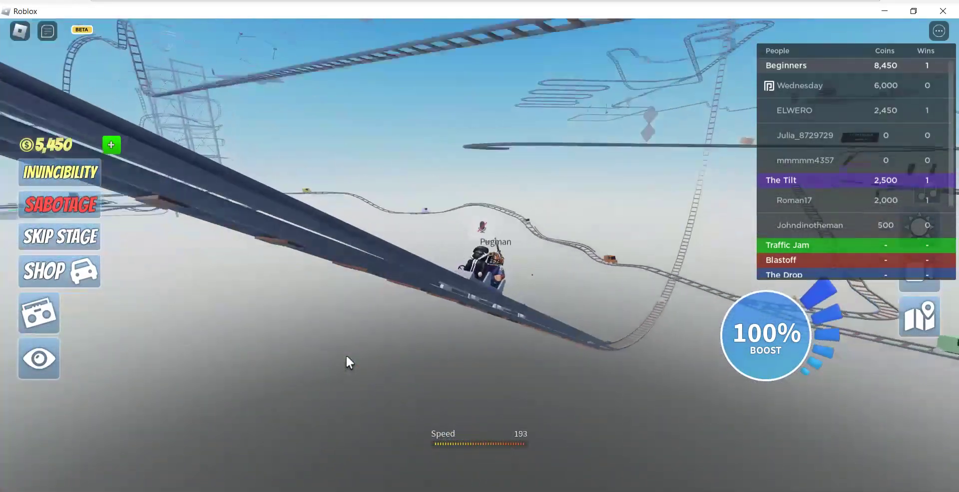
{"action": "key", "text": "w"}
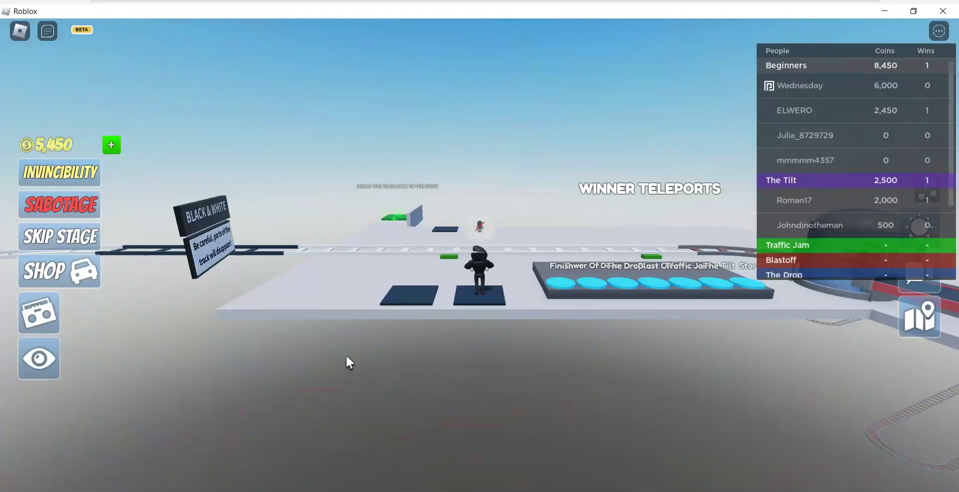
Run across the platform and board the cart with your partner.
{"action": "key", "text": "w"}
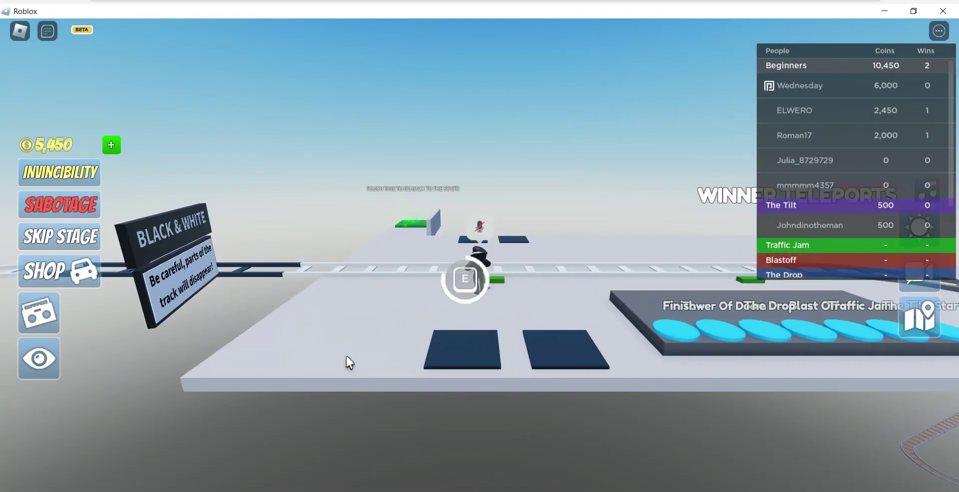
{"action": "key", "text": "w"}
{"action": "key", "text": "e"}
{"action": "key", "text": "e"}
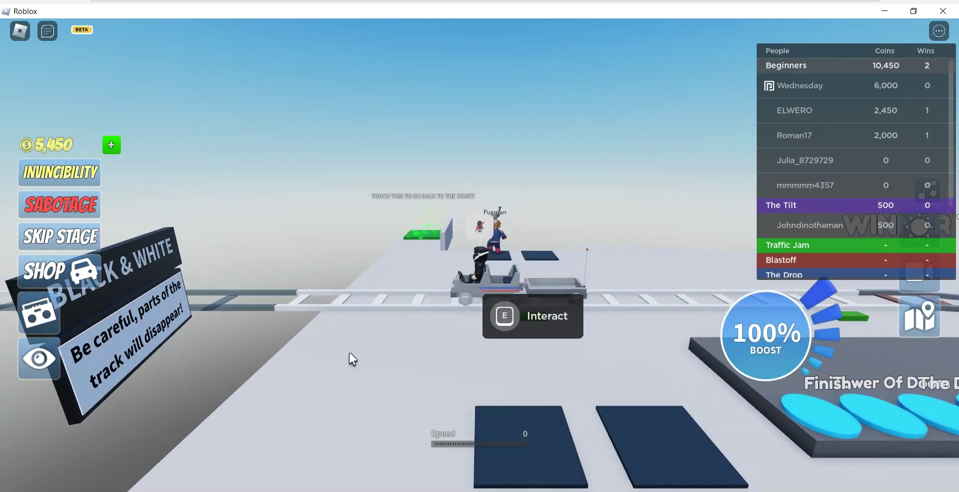
Drive the duo cart up the ramp past 150 toward 200 speed until it crashes.
{"action": "key", "text": "w"}
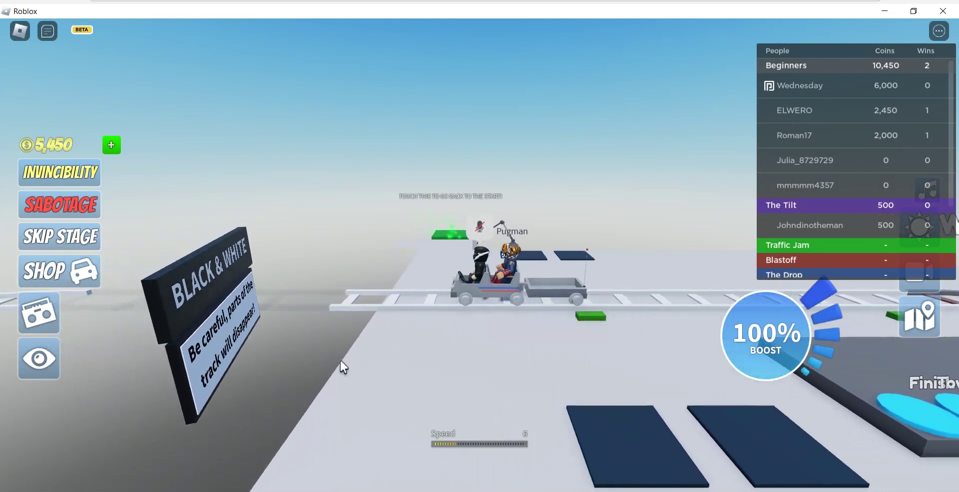
{"action": "key", "text": "w"}
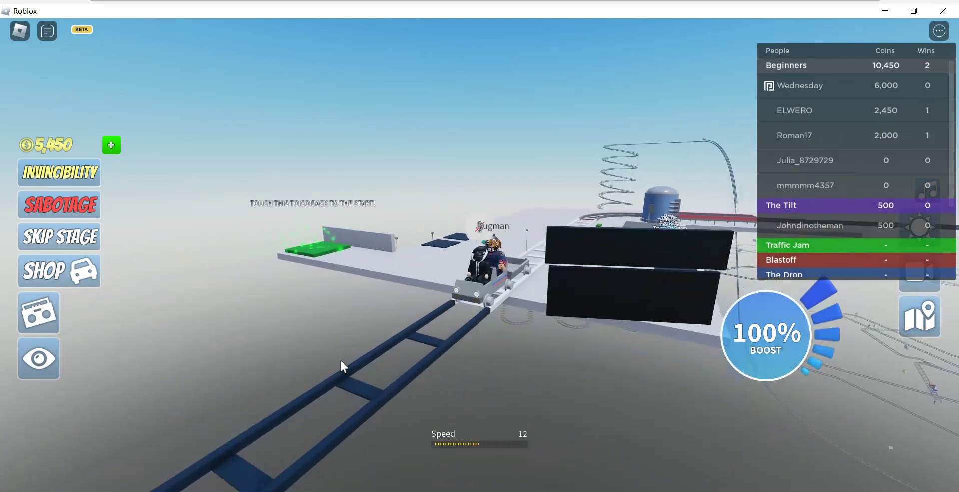
{"action": "key", "text": "w"}
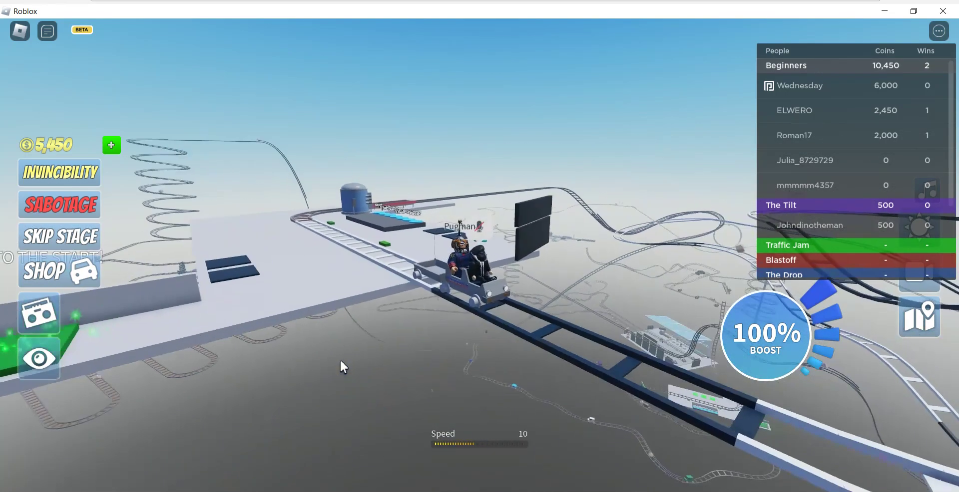
{"action": "key", "text": "w"}
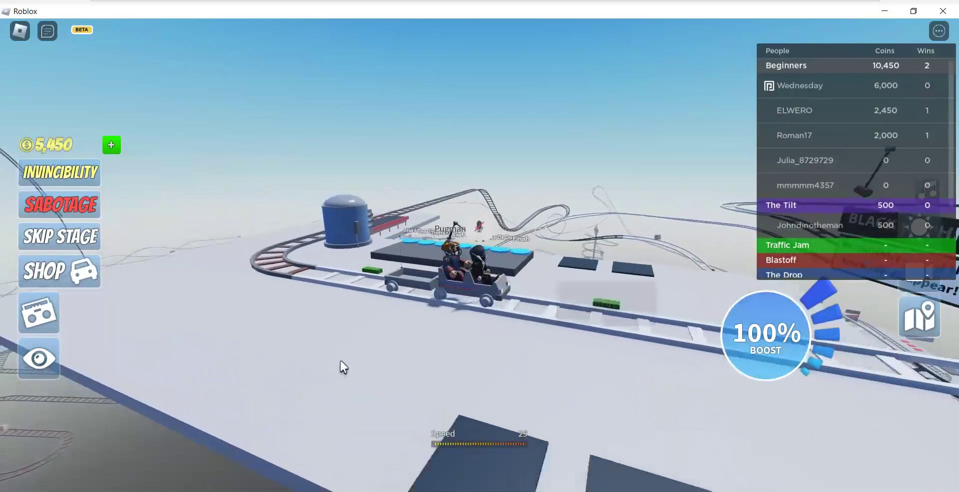
{"action": "key", "text": "w"}
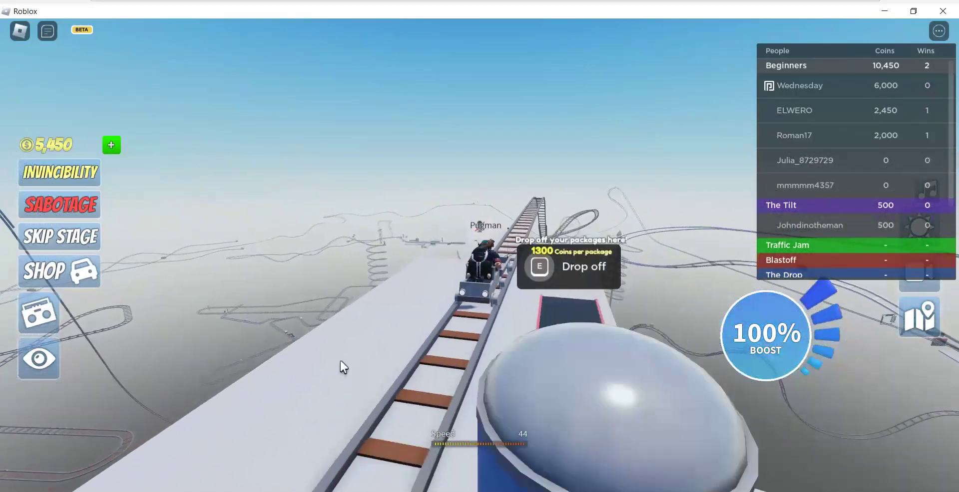
{"action": "key", "text": "w"}
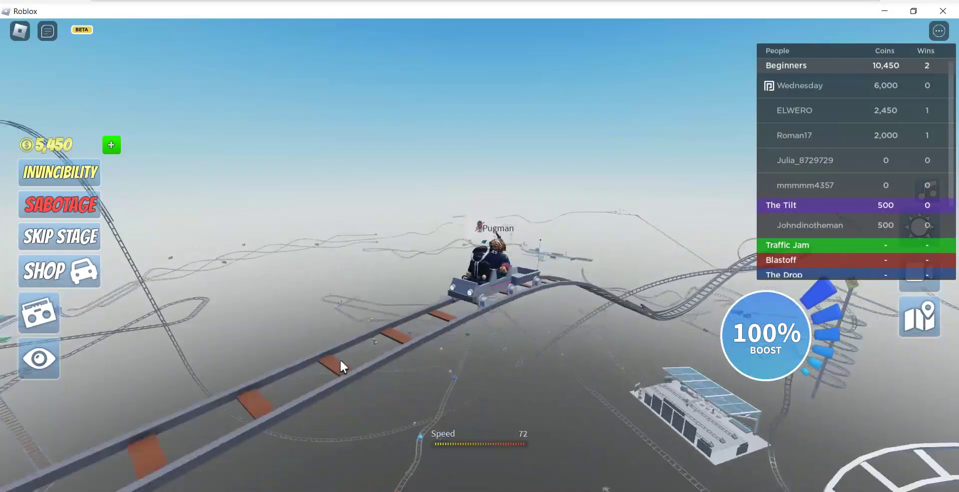
{"action": "key", "text": "w"}
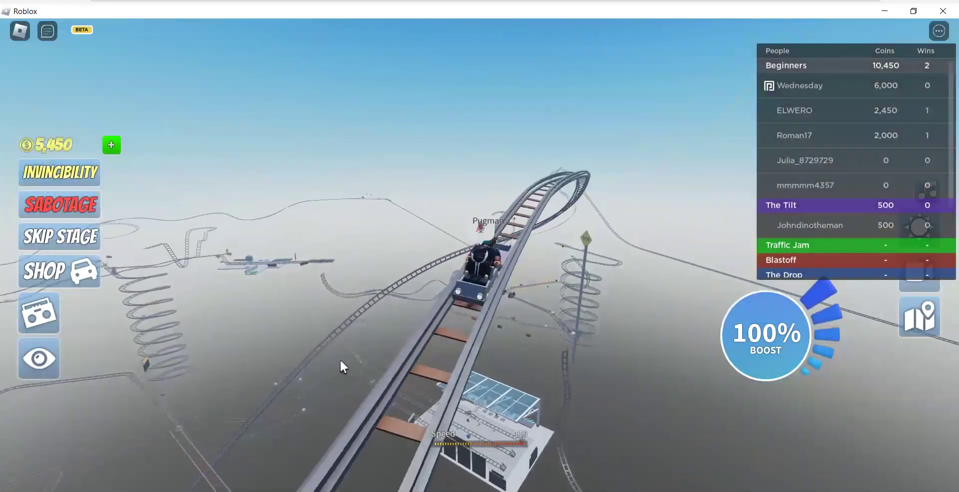
{"action": "key", "text": "w"}
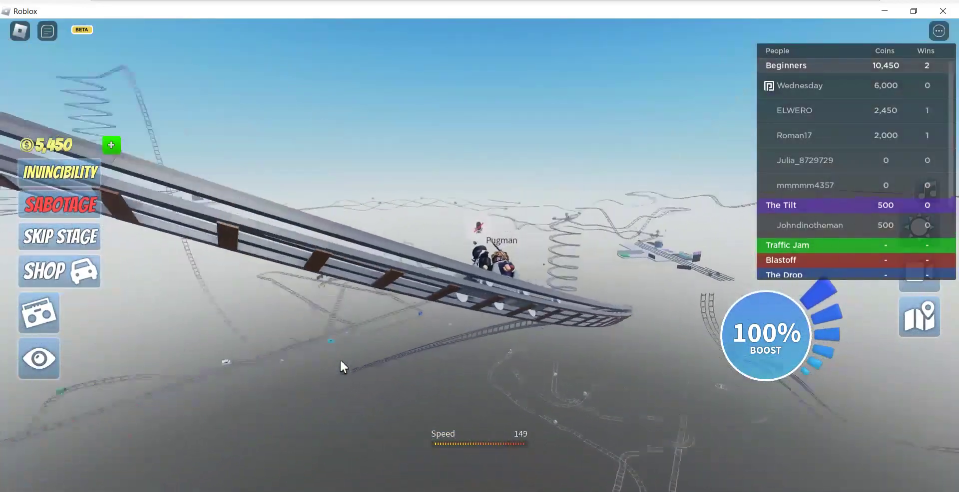
{"action": "key", "text": "w"}
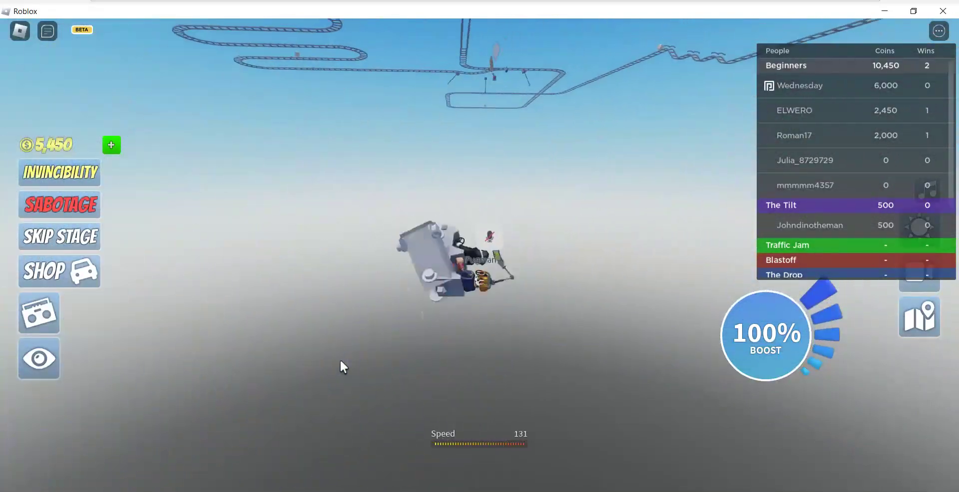
Reset the character with Esc, R, Enter to respawn on the start platform.
{"action": "key", "text": "Escape"}
{"action": "key", "text": "r"}
{"action": "key", "text": "Return"}
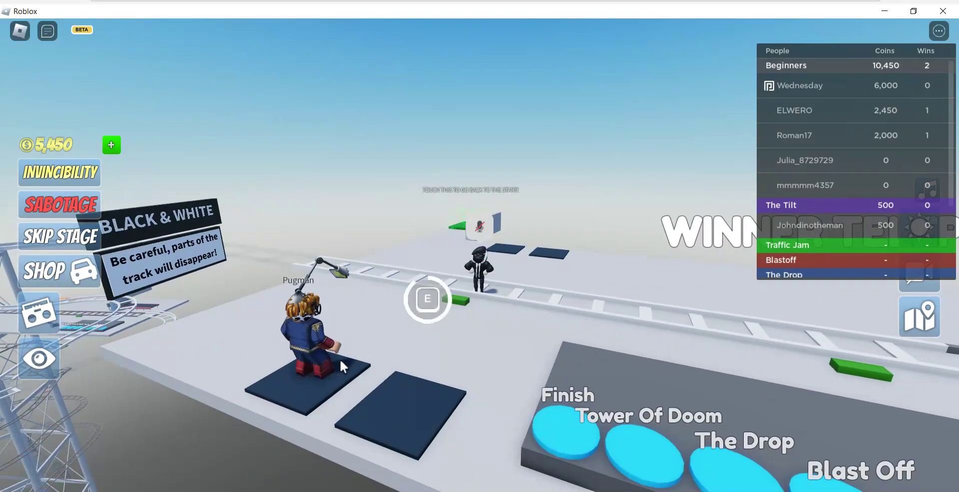
Ride a cart to about 194 speed, reset, then board a fresh cart at the start.
{"action": "key", "text": "w"}
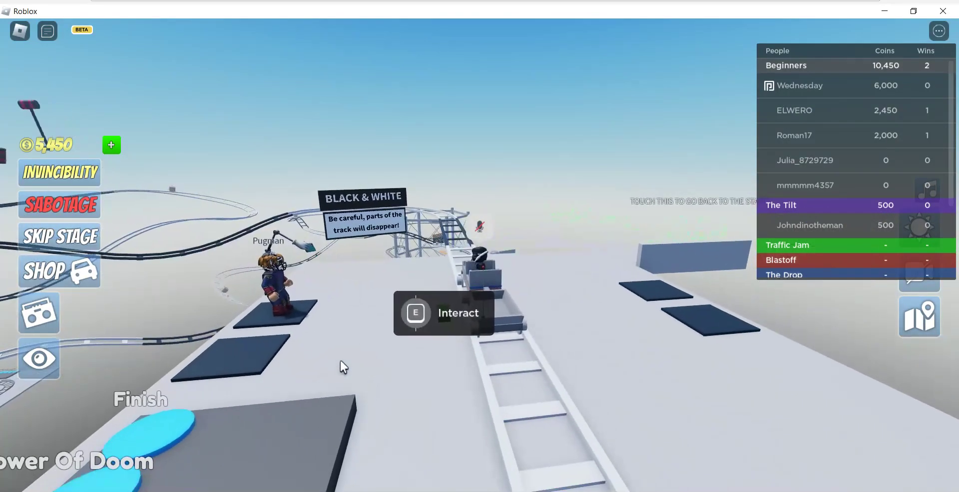
{"action": "key", "text": "e"}
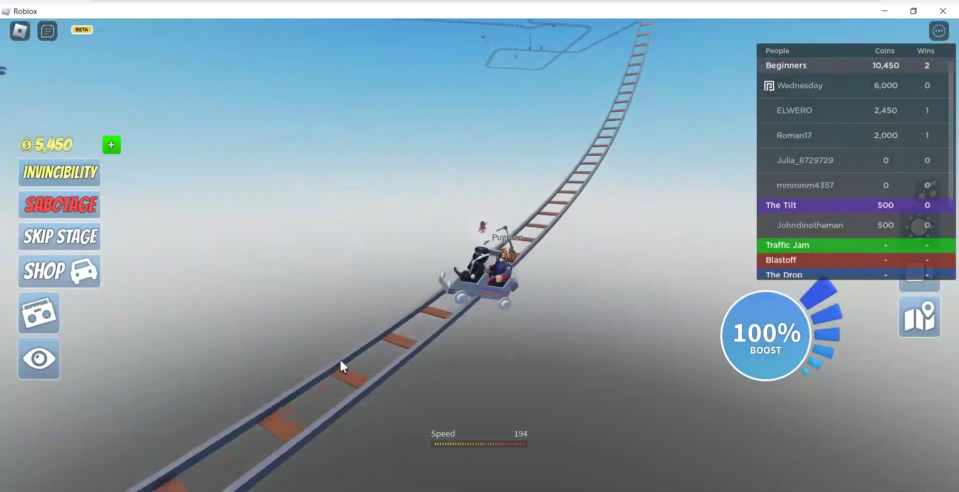
{"action": "key", "text": "Escape"}
{"action": "key", "text": "r"}
{"action": "key", "text": "Return"}
{"action": "key", "text": "s"}
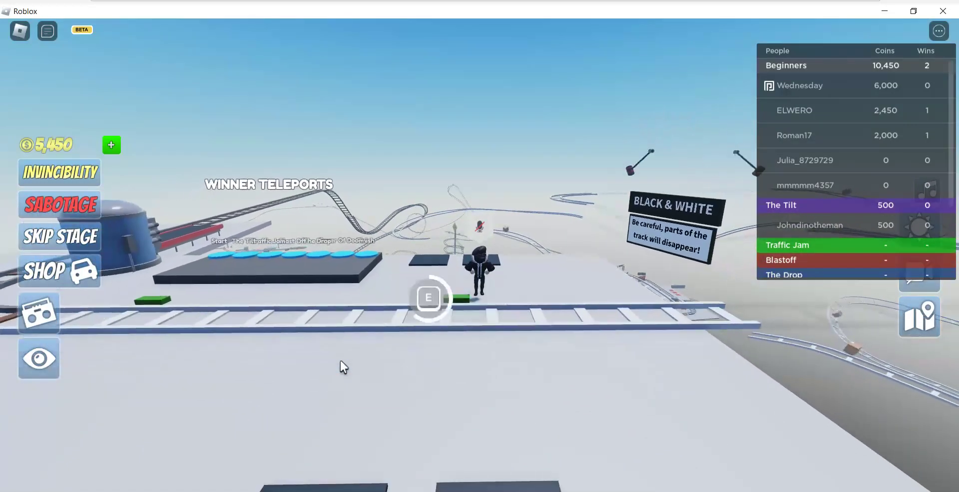
{"action": "key", "text": "e"}
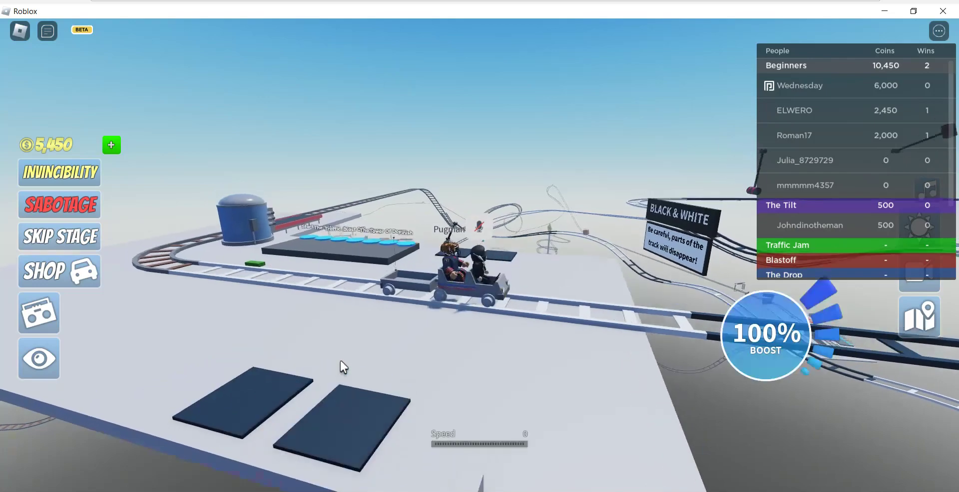
Drive the duo cart up the vertical track, boosting with Shift, to about 219 speed.
{"action": "key", "text": "w"}
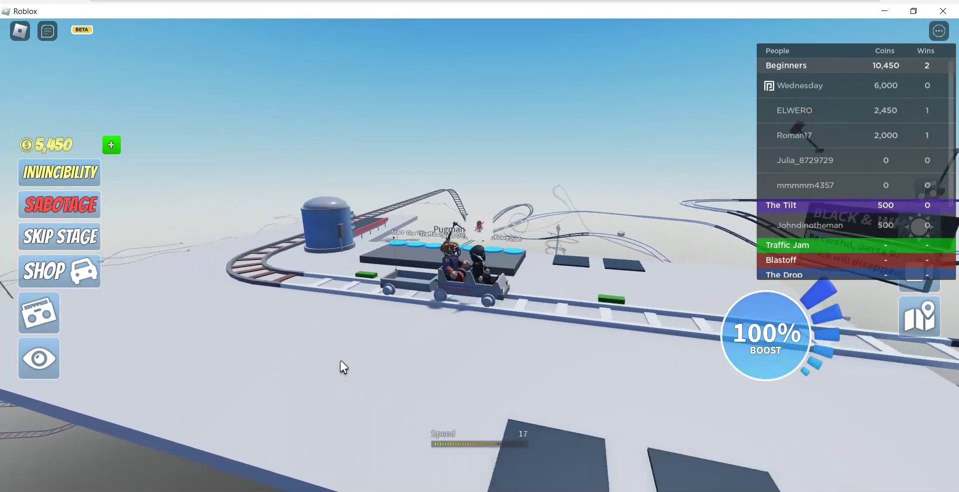
{"action": "key", "text": "w"}
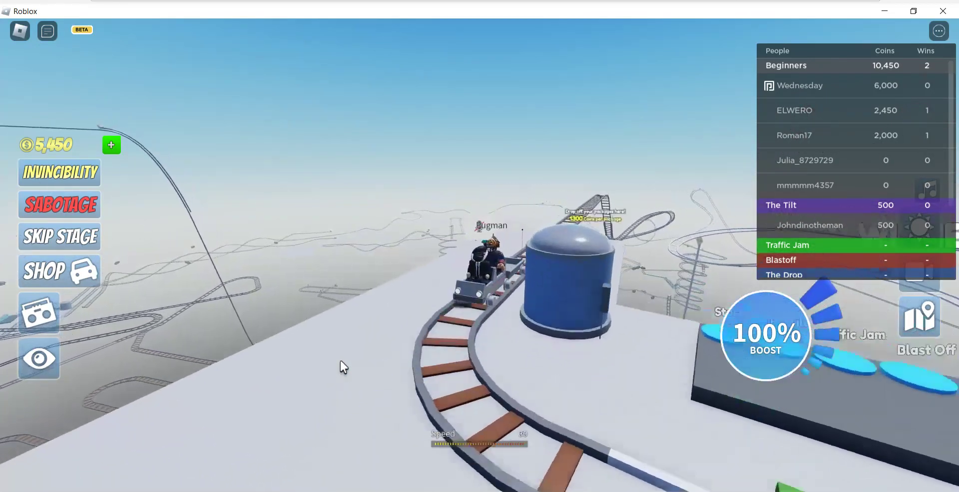
{"action": "key", "text": "w"}
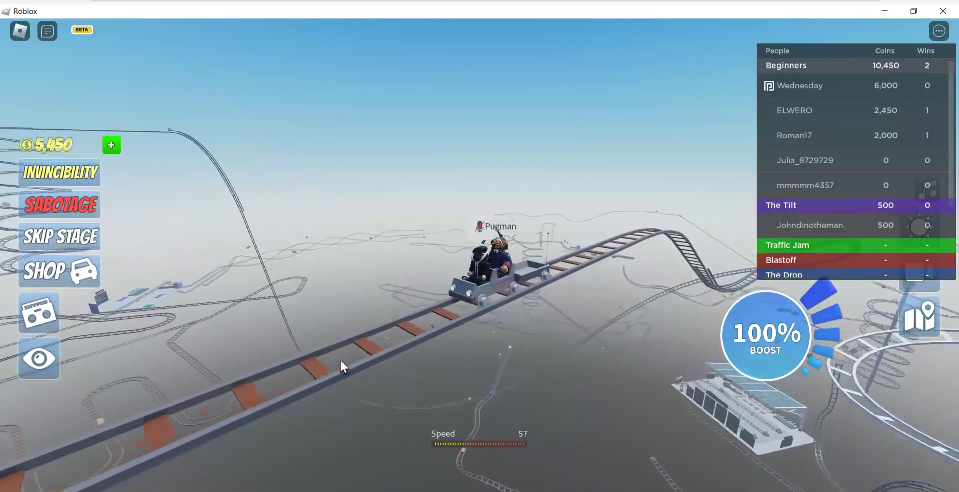
{"action": "key", "text": "w"}
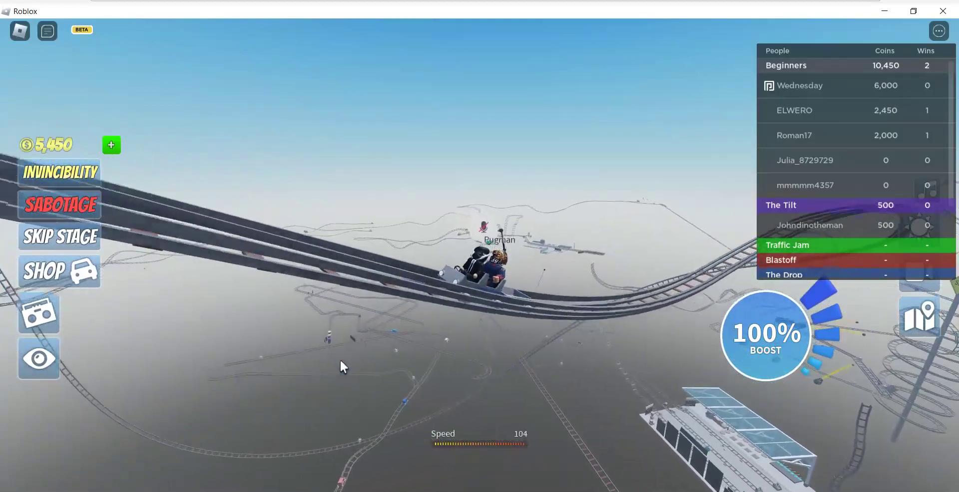
{"action": "key", "text": "w"}
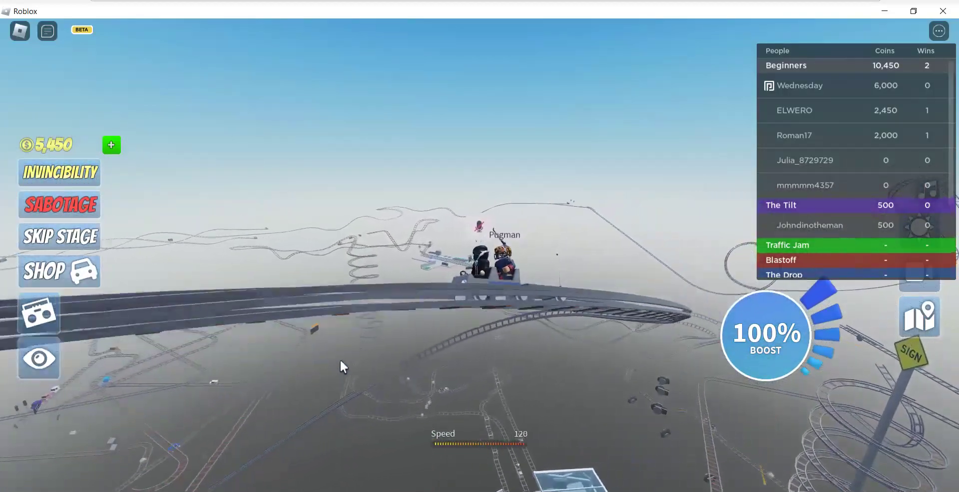
{"action": "key", "text": "w"}
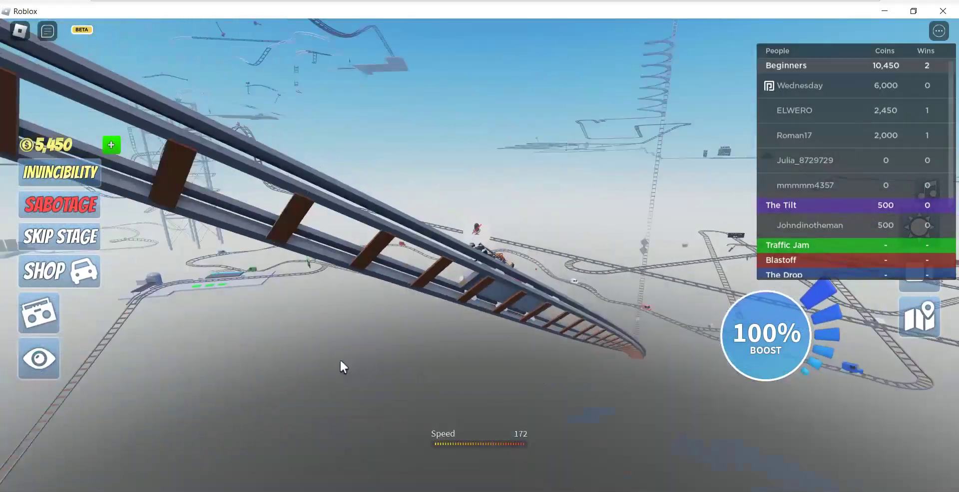
{"action": "key", "text": "w"}
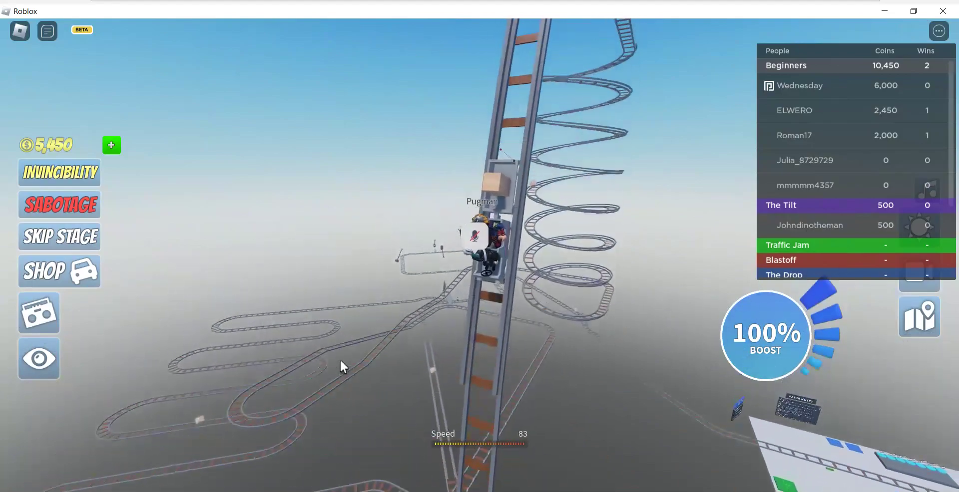
{"action": "key", "text": "shift"}
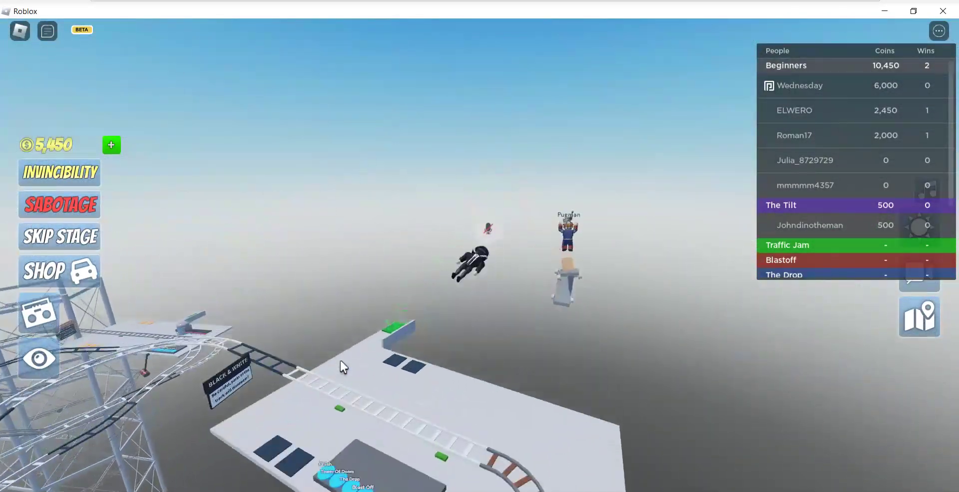
Reset the character after the crash to return to the start platform.
{"action": "key", "text": "Escape"}
{"action": "key", "text": "r"}
{"action": "key", "text": "Return"}
{"action": "scroll", "coordinate": [339, 358], "scroll_direction": "down", "scroll_amount": 3}
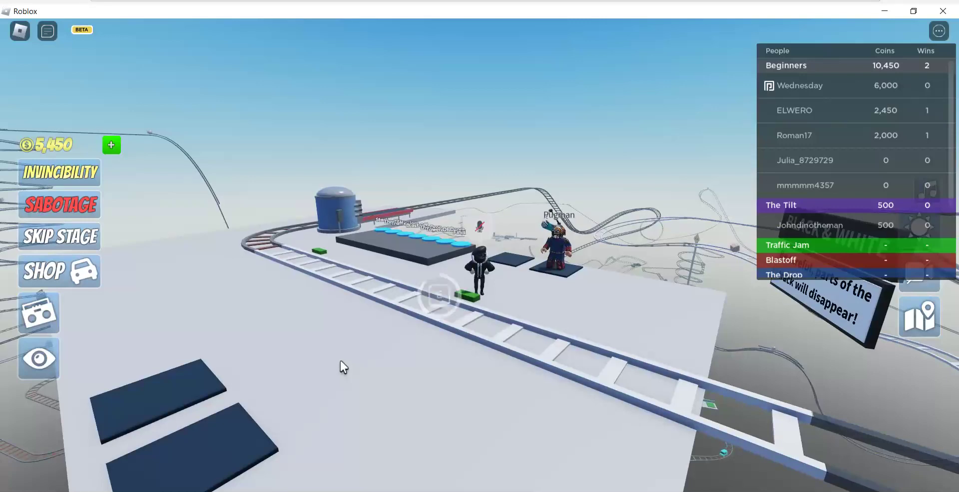
{"action": "key", "text": "w"}
{"action": "key", "text": "w"}
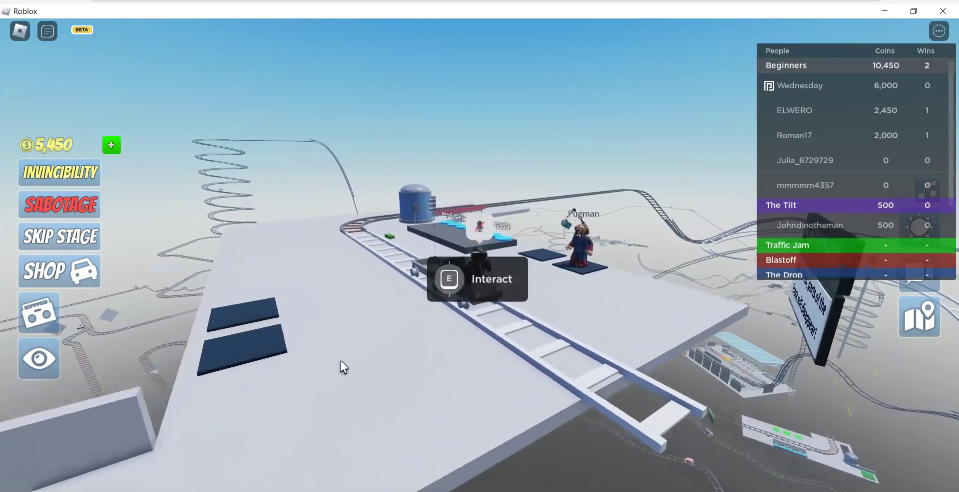
{"action": "key", "text": "e"}
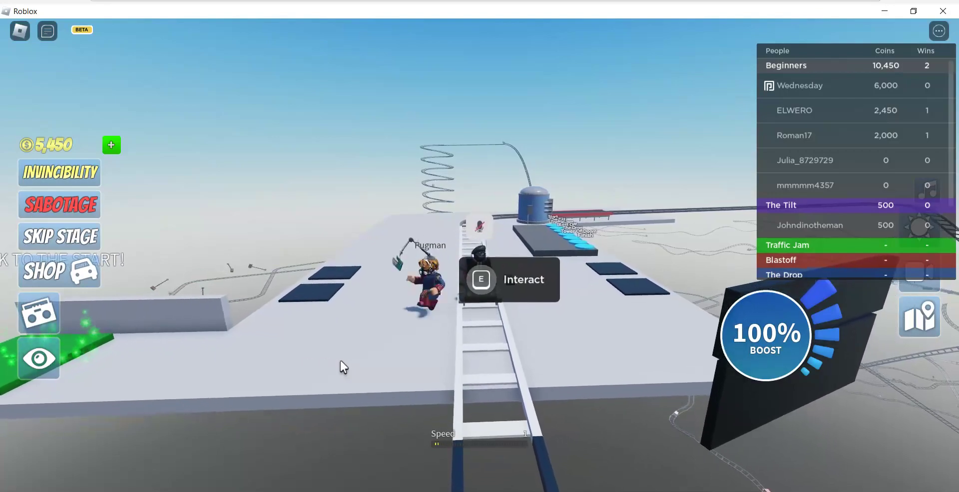
{"action": "key", "text": "w"}
{"action": "key", "text": "w"}
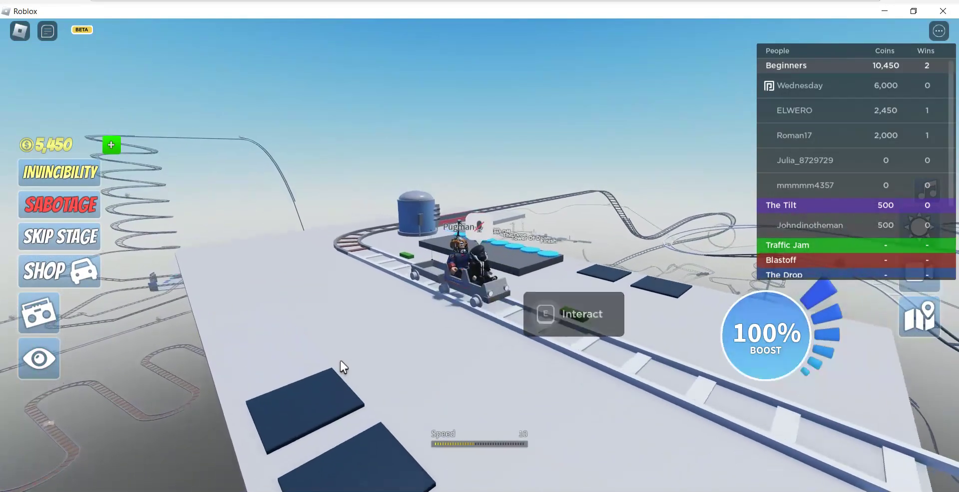
{"action": "key", "text": "w"}
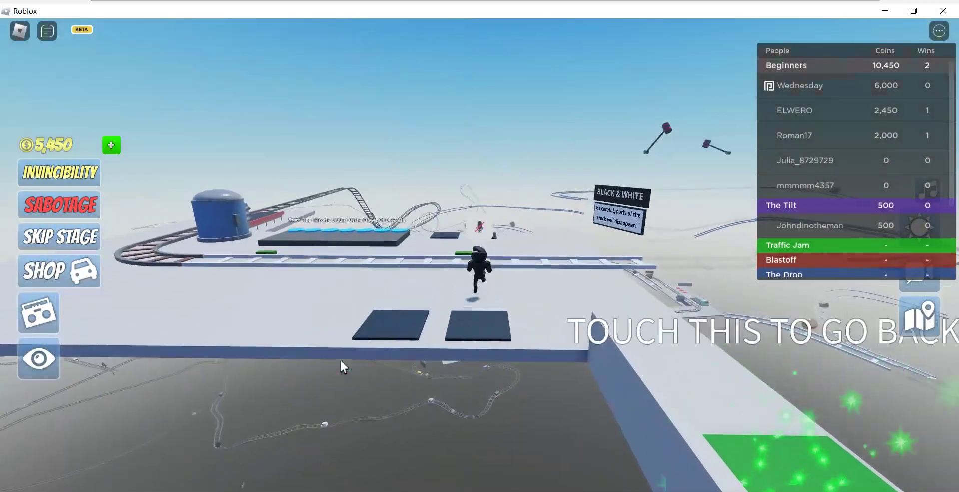
Walk across the start platform to the Black & White cart and sit beside the other player.
{"action": "key", "text": "w"}
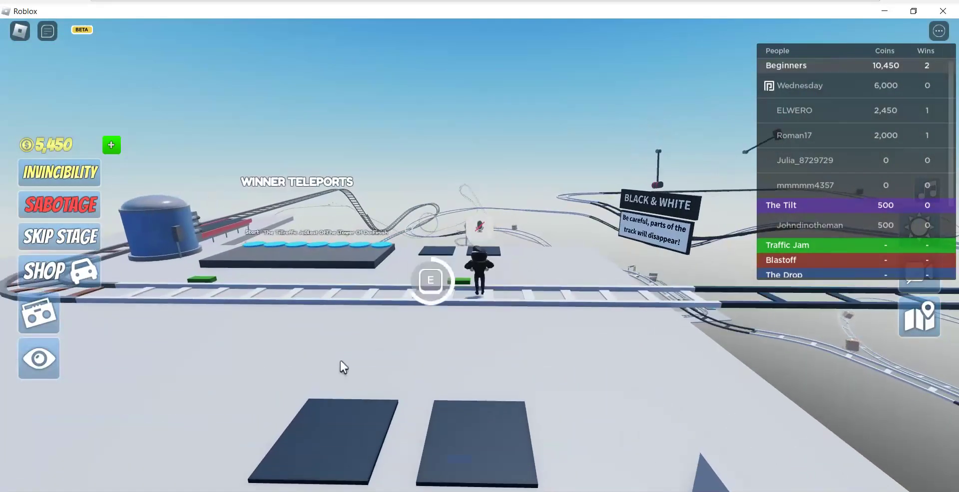
{"action": "key", "text": "w"}
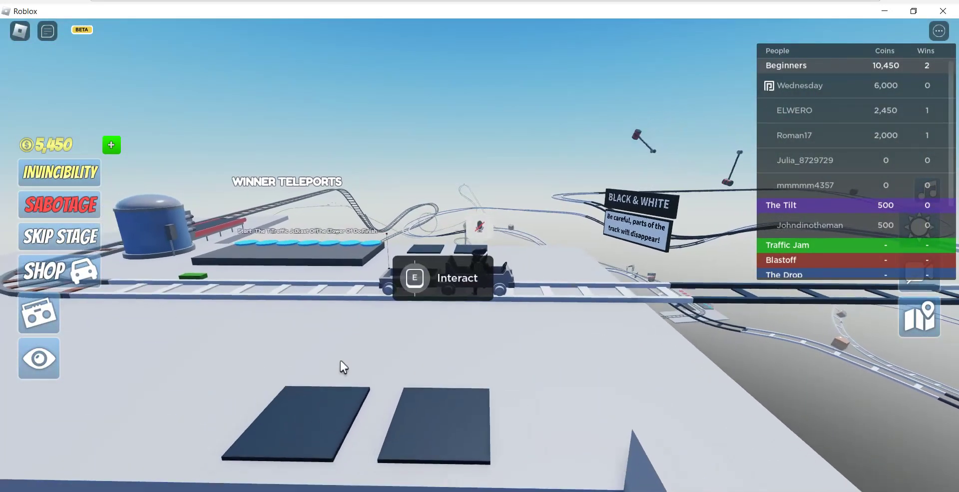
{"action": "key", "text": "w"}
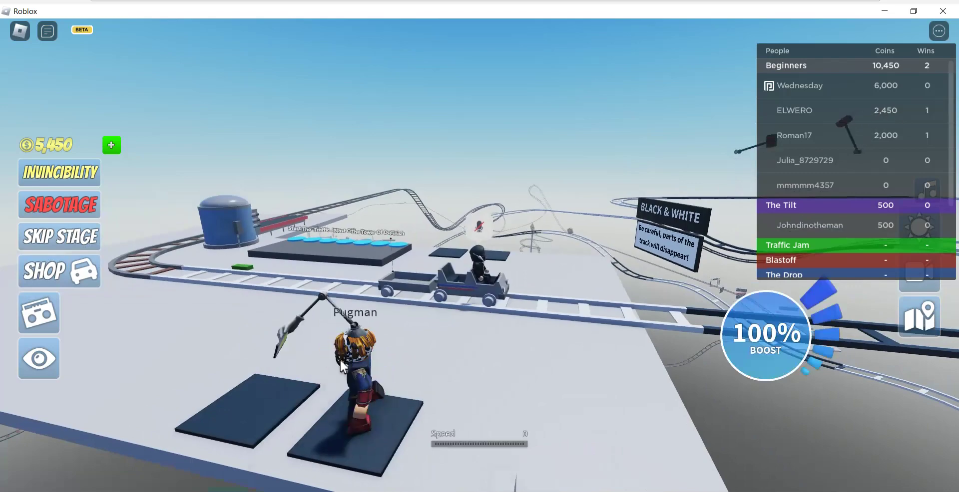
{"action": "key", "text": "w"}
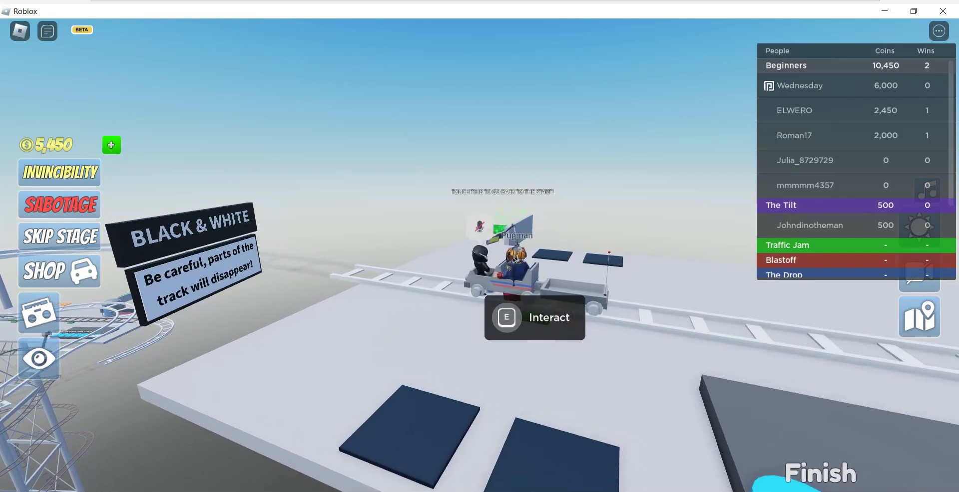
{"action": "key", "text": "e"}
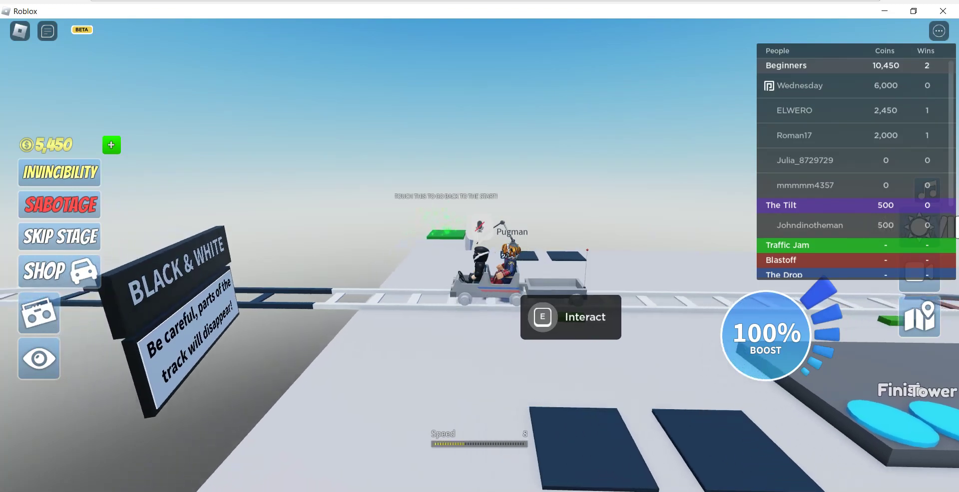
Accelerate the duo cart past the blue tower and first drop onto the vertical climb.
{"action": "key", "text": "w"}
{"action": "key", "text": "w"}
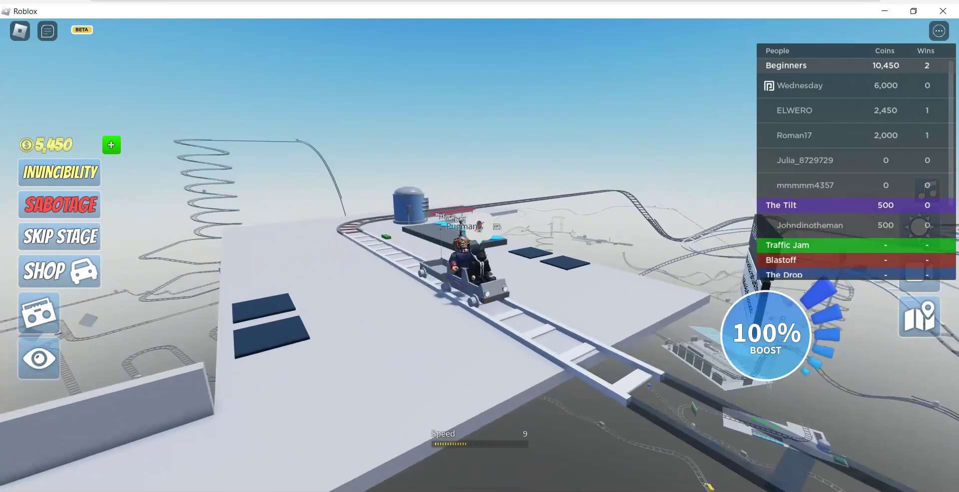
{"action": "key", "text": "w"}
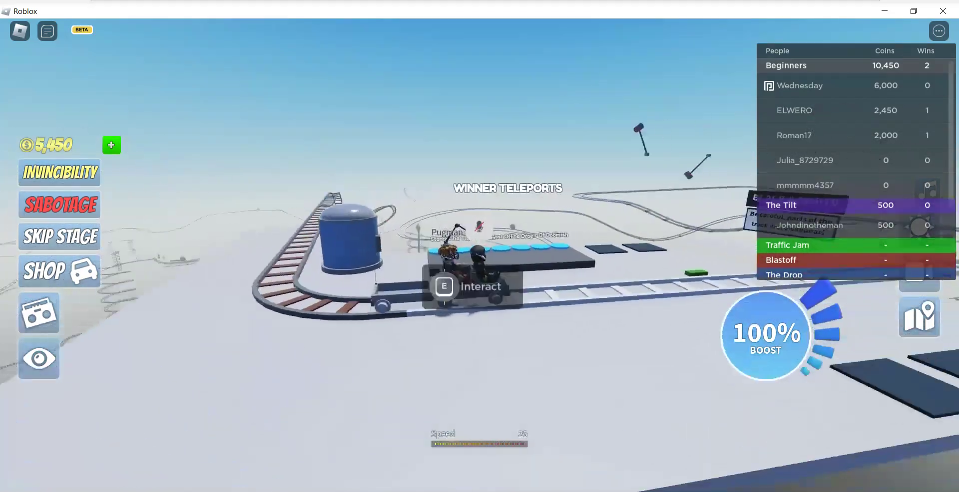
{"action": "key", "text": "w"}
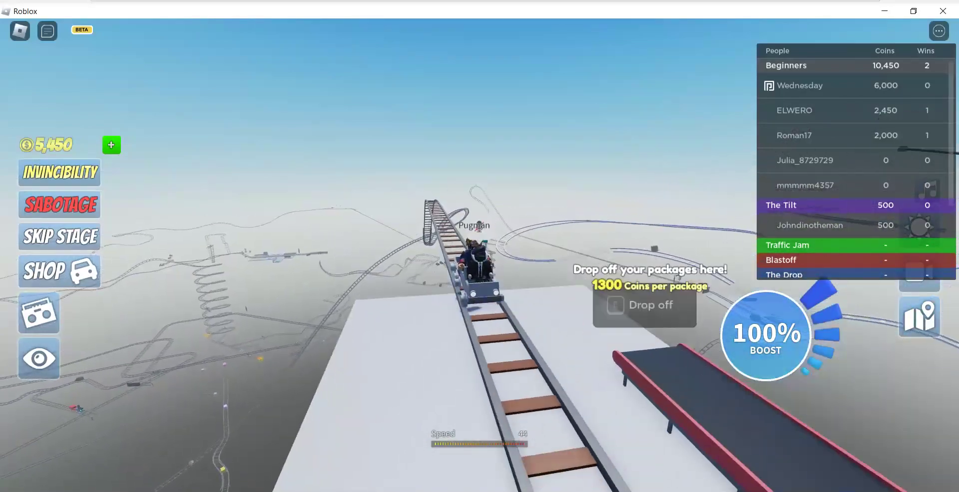
{"action": "key", "text": "w"}
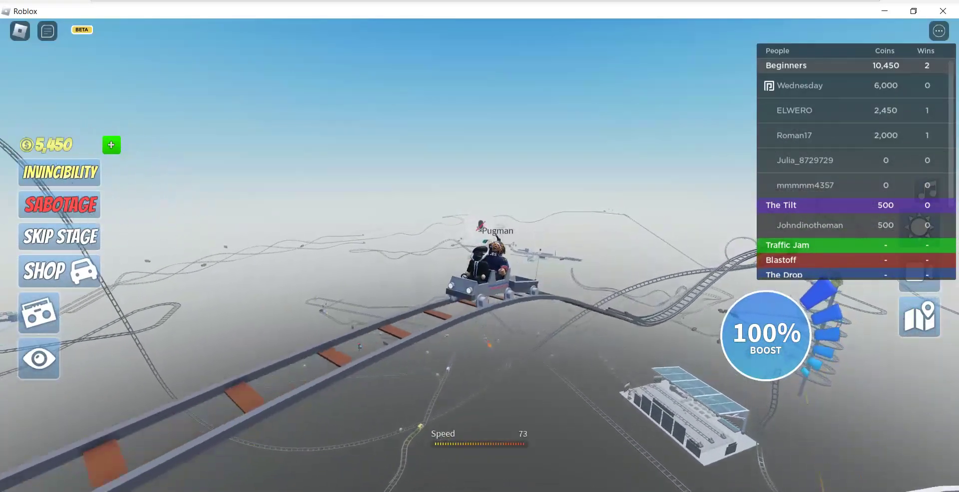
{"action": "key", "text": "w"}
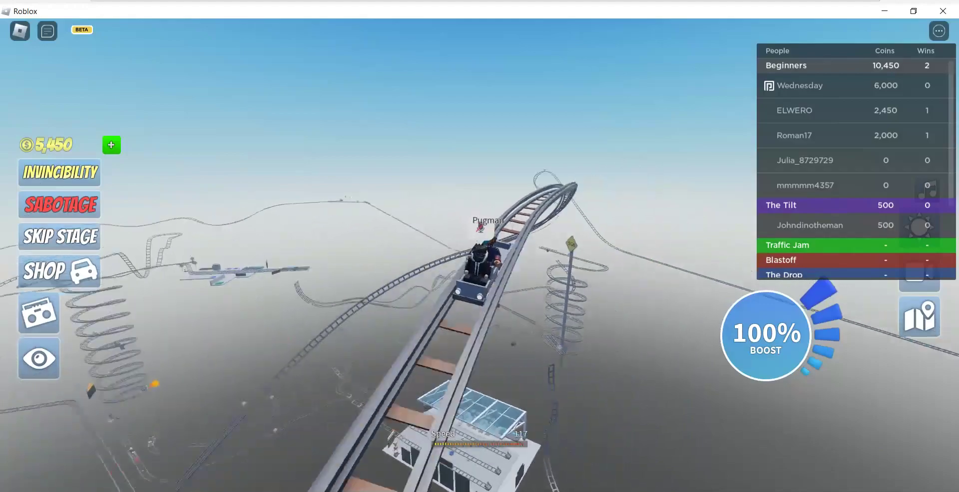
{"action": "key", "text": "w"}
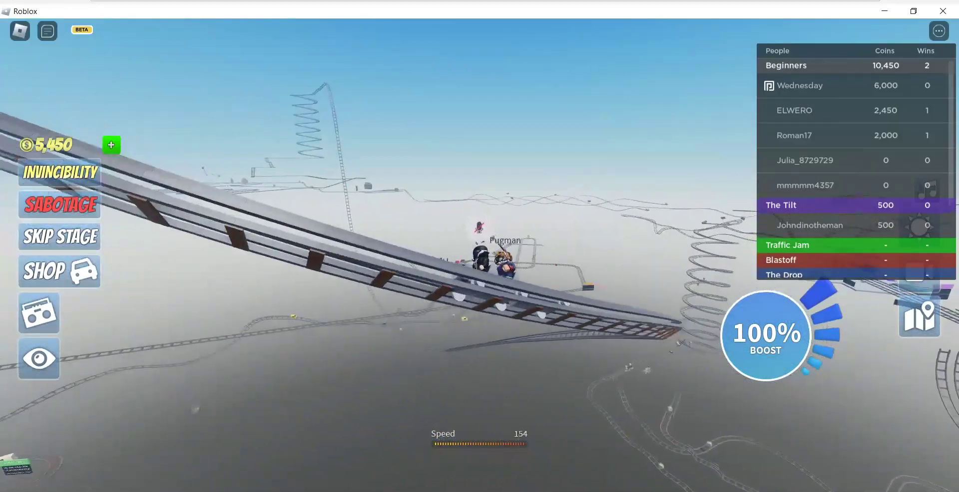
{"action": "key", "text": "w"}
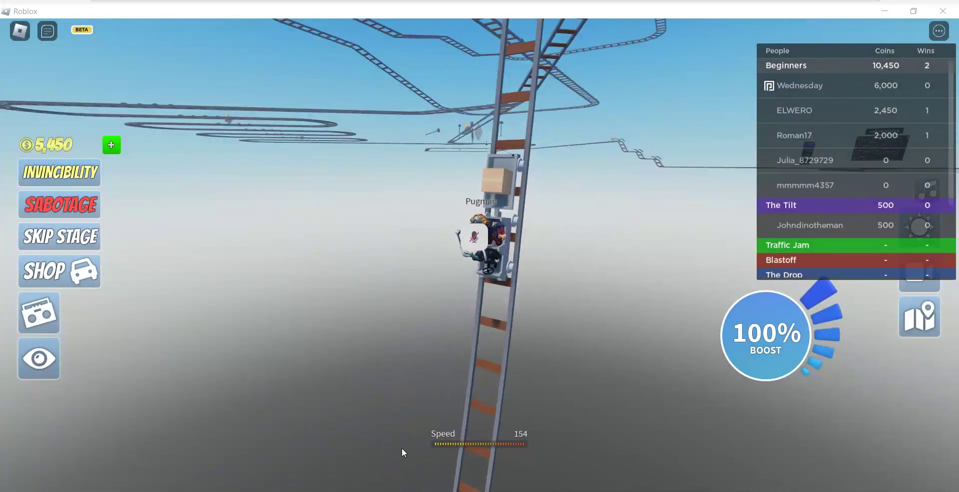
{"action": "key", "text": "w"}
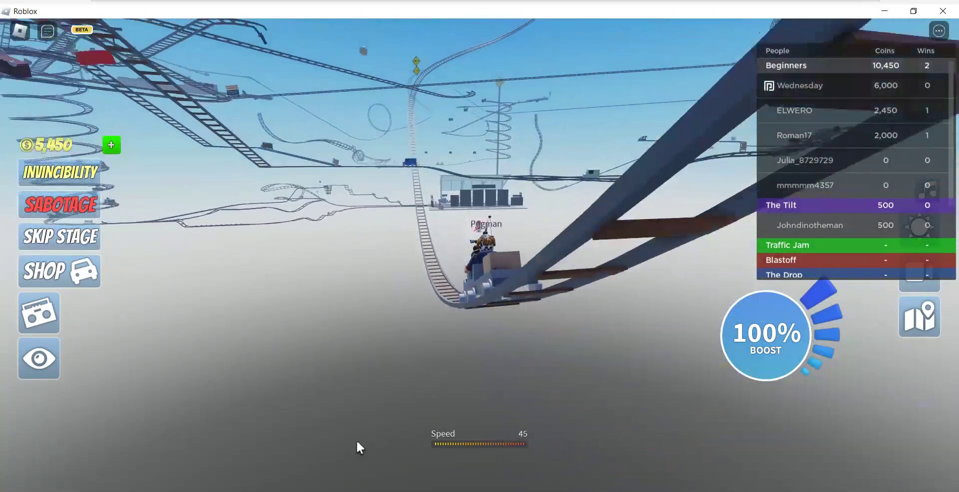
Boost repeatedly up the vertical track until the cart launches into open sky.
{"action": "key", "text": "space"}
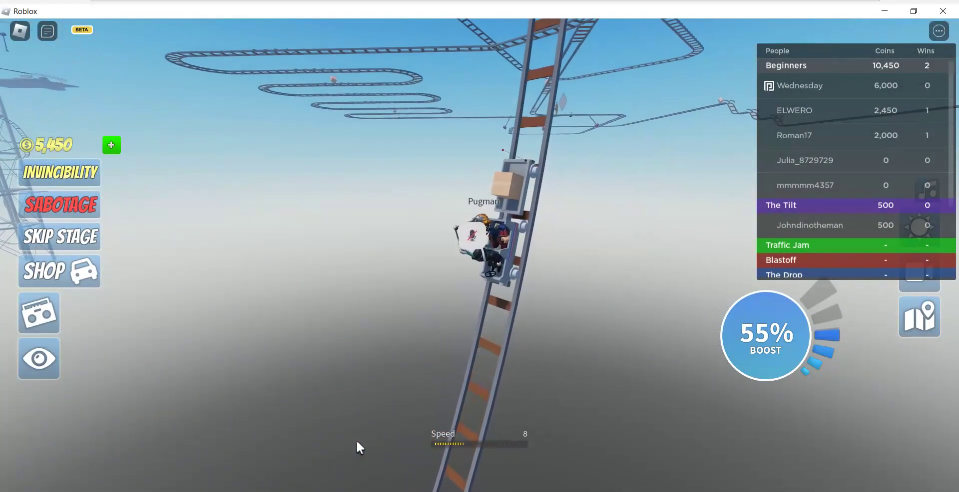
{"action": "key", "text": "space"}
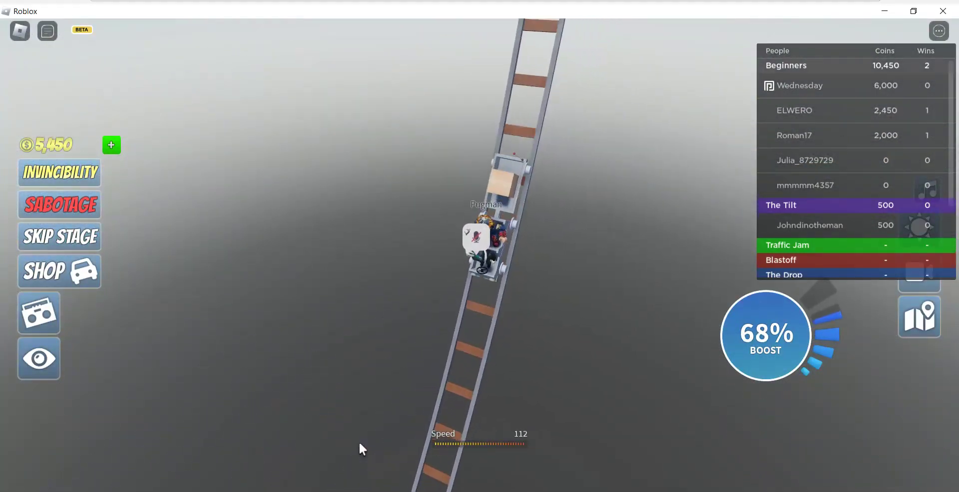
{"action": "key", "text": "space"}
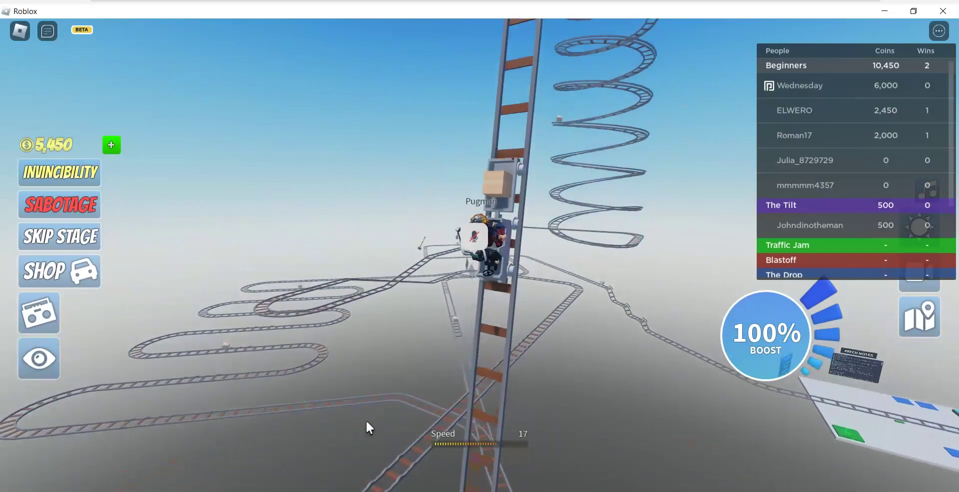
{"action": "key", "text": "shift"}
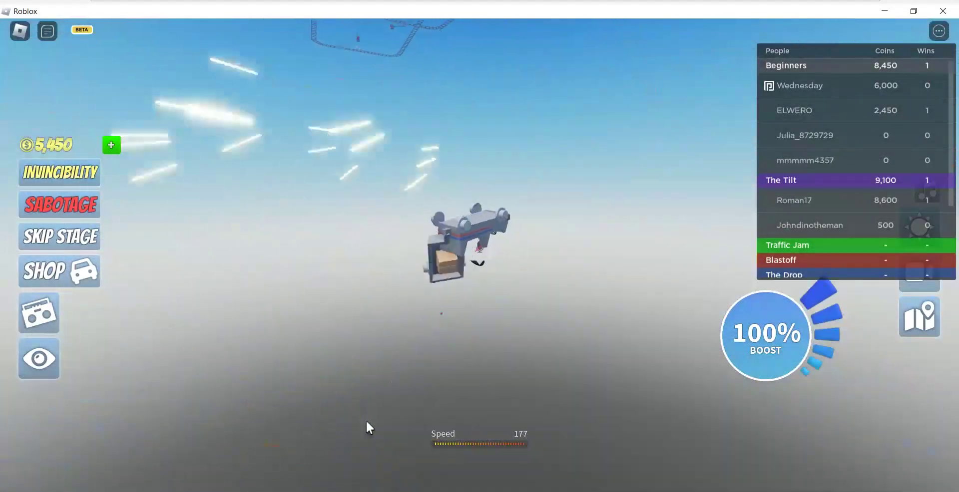
Reset the airborne character to respawn at the start.
{"action": "key", "text": "Escape"}
{"action": "key", "text": "r"}
{"action": "key", "text": "Return"}
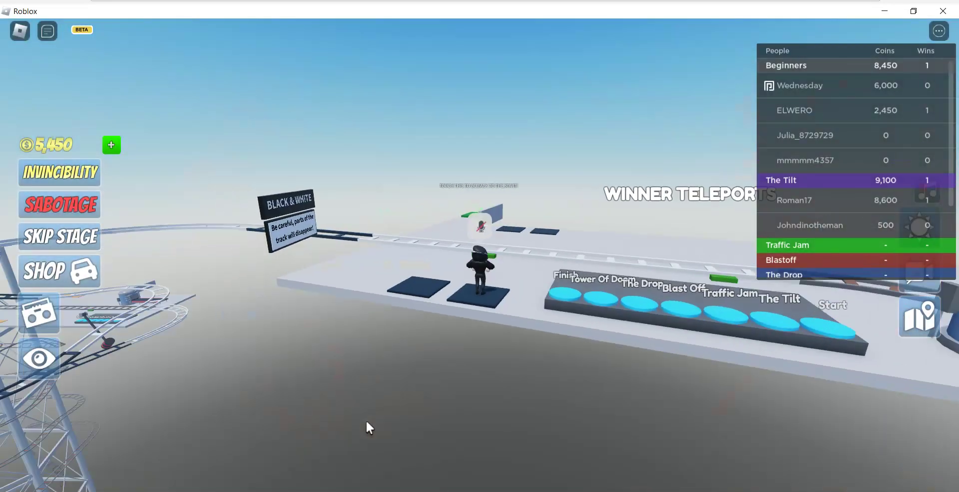
Walk to the start-platform cart and board it.
{"action": "key", "text": "w"}
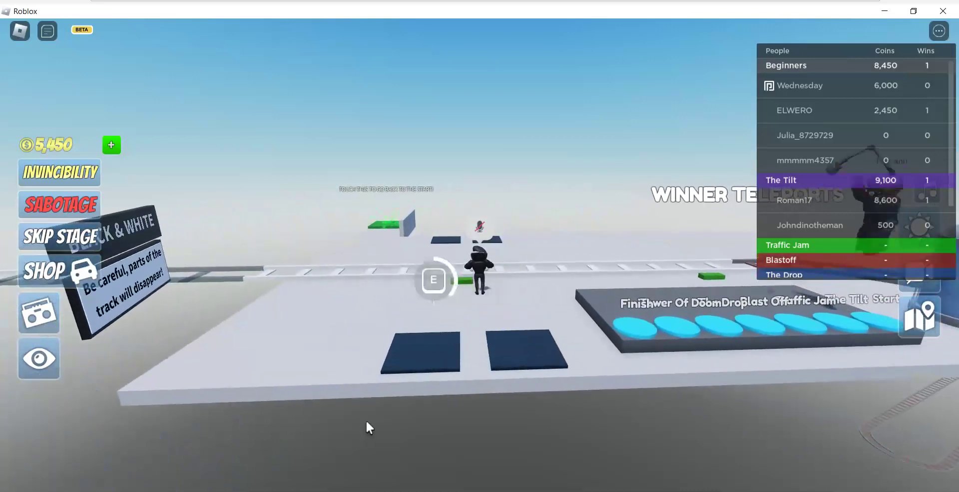
{"action": "key", "text": "w"}
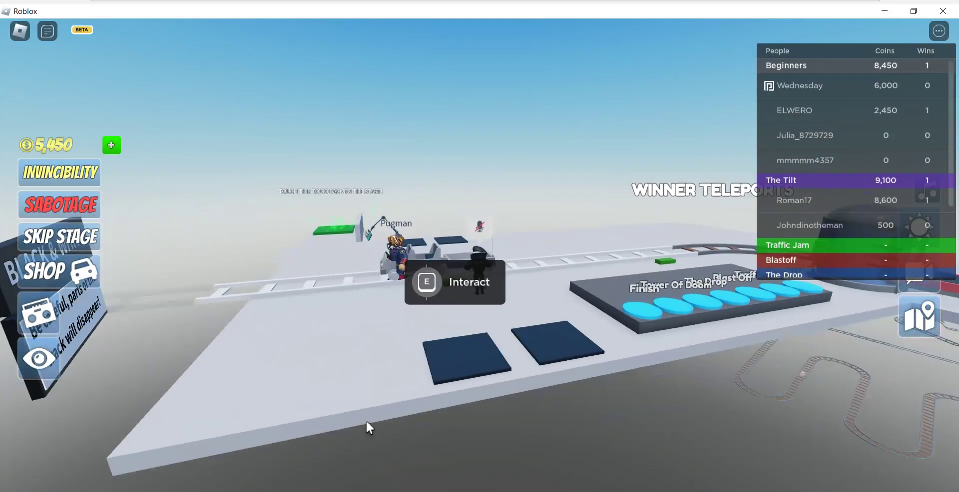
{"action": "key", "text": "e"}
{"action": "key", "text": "w"}
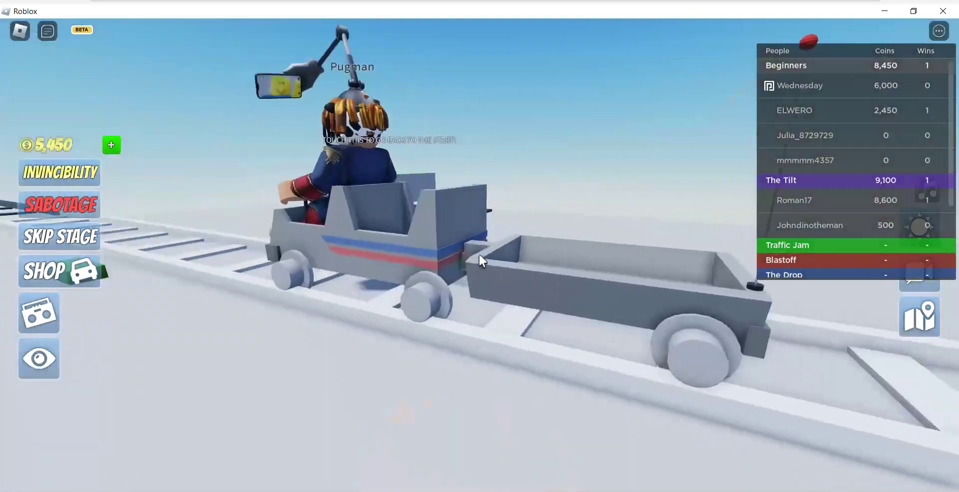
{"action": "key", "text": "e"}
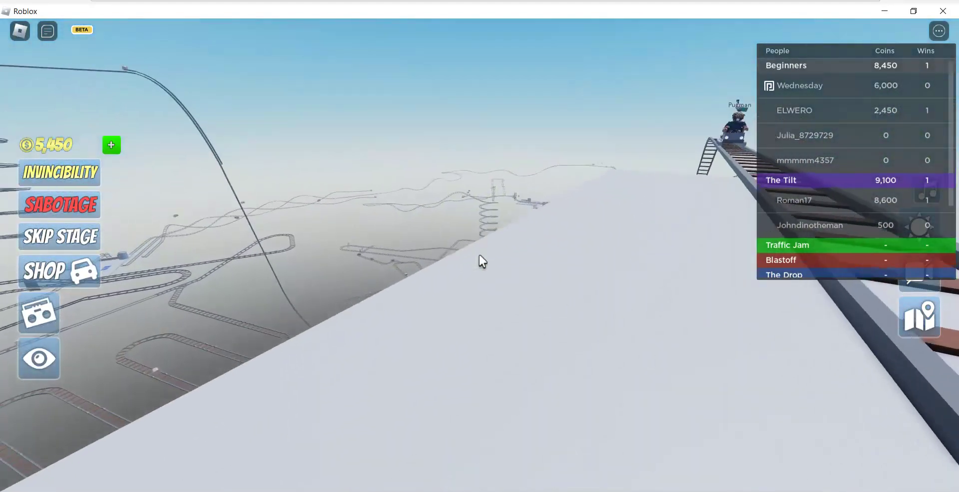
Hide the leaderboard, survey the spiral coaster tracks, and walk back toward the start platform.
{"action": "key", "text": "Tab"}
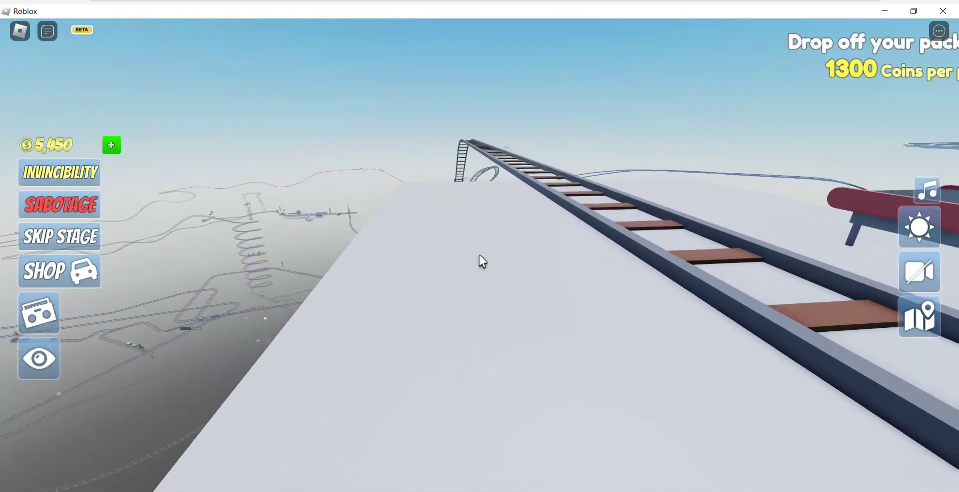
{"action": "left_click_drag", "start_coordinate": [482, 261], "coordinate": [481, 261]}
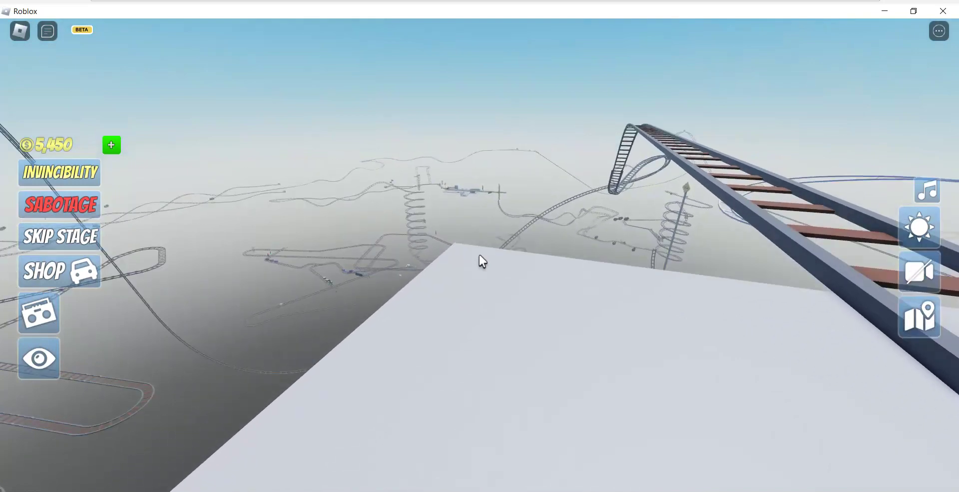
{"action": "scroll", "coordinate": [482, 262], "scroll_direction": "down", "scroll_amount": 3}
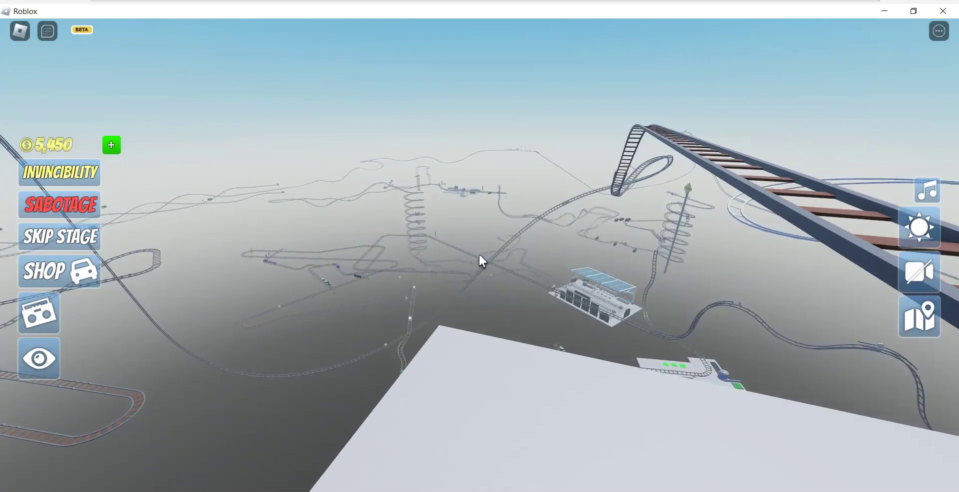
{"action": "left_click_drag", "start_coordinate": [481, 261], "coordinate": [482, 261]}
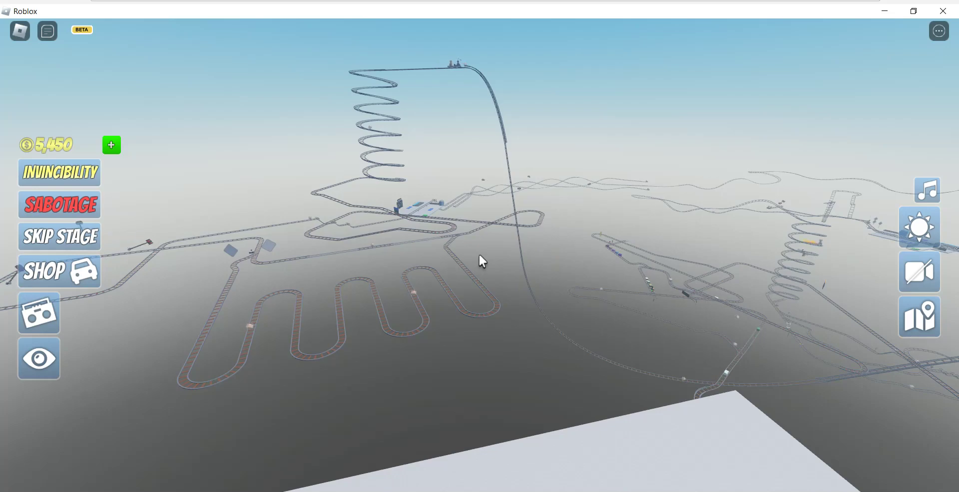
{"action": "left_click_drag", "start_coordinate": [481, 261], "coordinate": [481, 261]}
{"action": "key", "text": "w"}
{"action": "key", "text": "w"}
{"action": "key", "text": "w"}
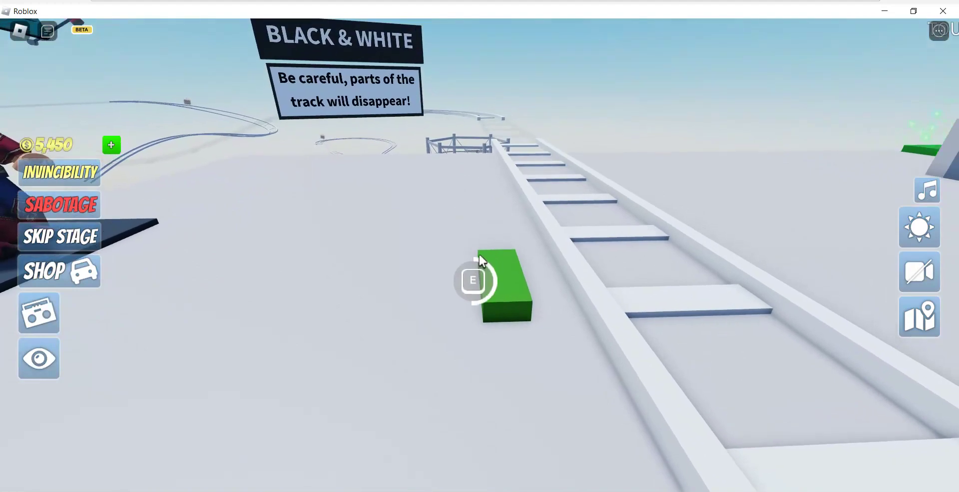
Activate the green button, ride the duo cart to 276 speed, then bring up the game menu.
{"action": "key", "text": "e"}
{"action": "key", "text": "e"}
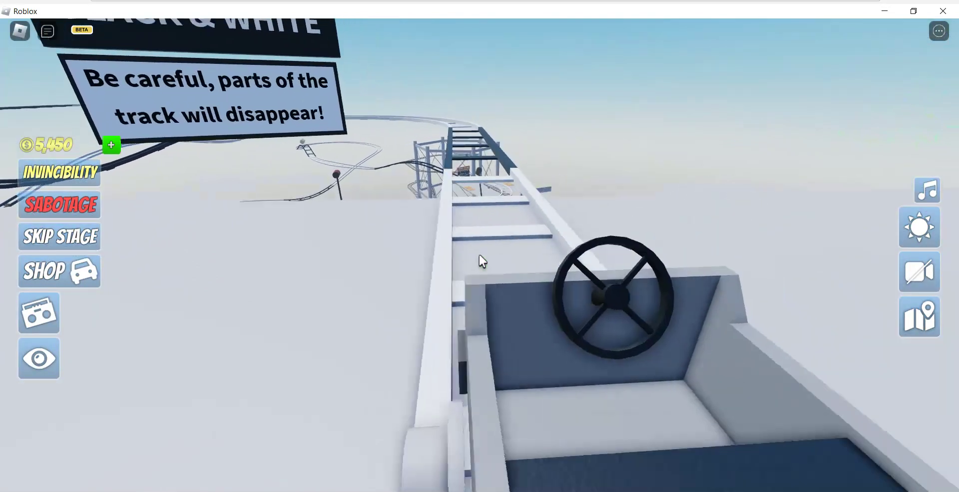
{"action": "scroll", "coordinate": [480, 260], "scroll_direction": "down", "scroll_amount": 3}
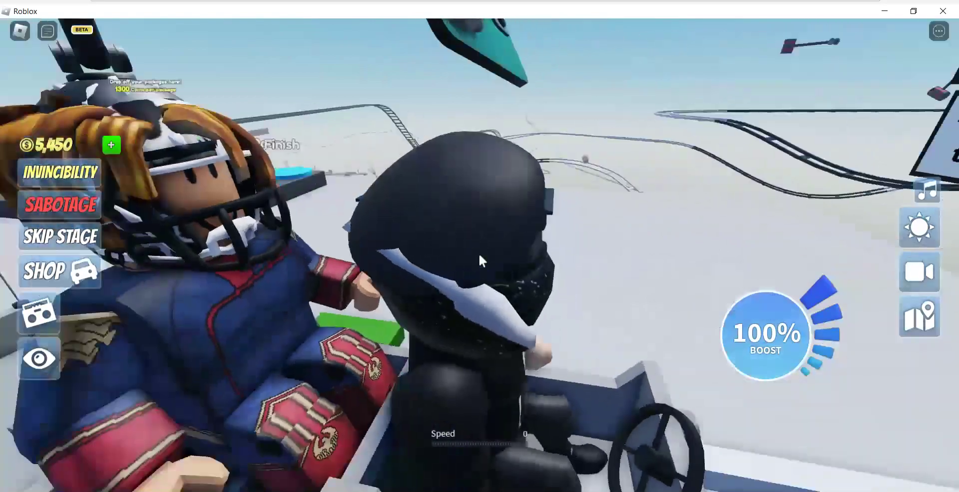
{"action": "scroll", "coordinate": [481, 260], "scroll_direction": "down", "scroll_amount": 3}
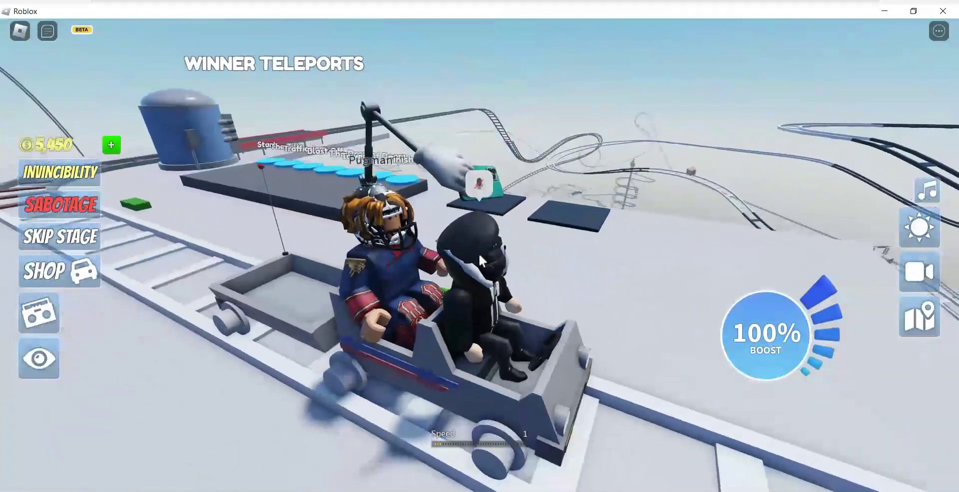
{"action": "left_click_drag", "start_coordinate": [481, 260], "coordinate": [481, 260]}
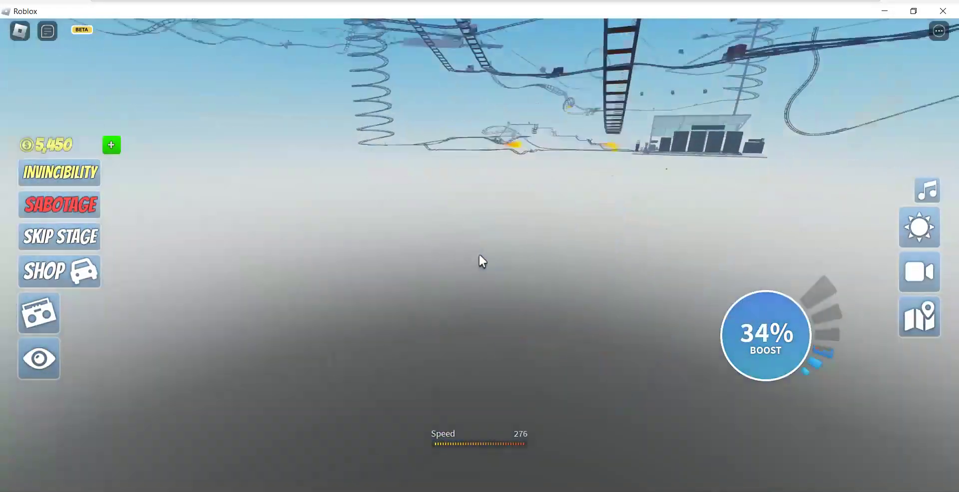
{"action": "key", "text": "Escape"}
{"action": "key", "text": "Escape"}
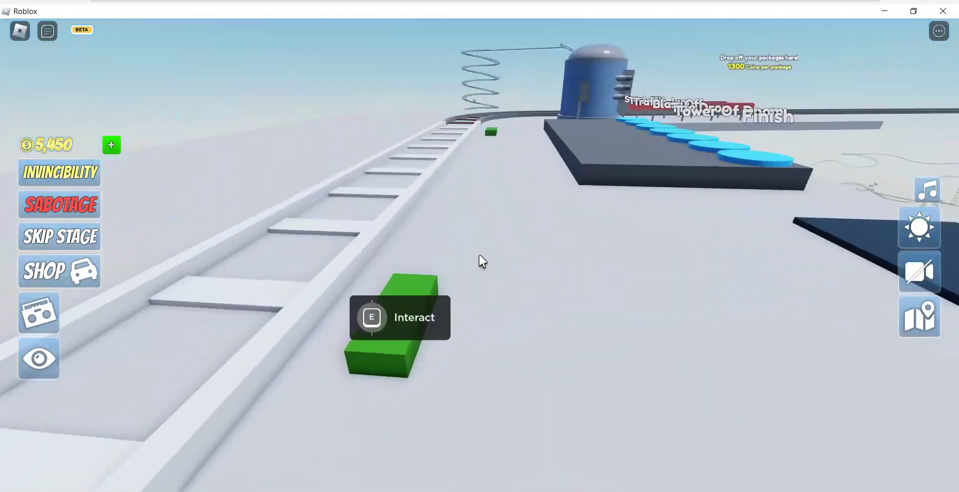
{"action": "scroll", "coordinate": [482, 260], "scroll_direction": "up", "scroll_amount": 3}
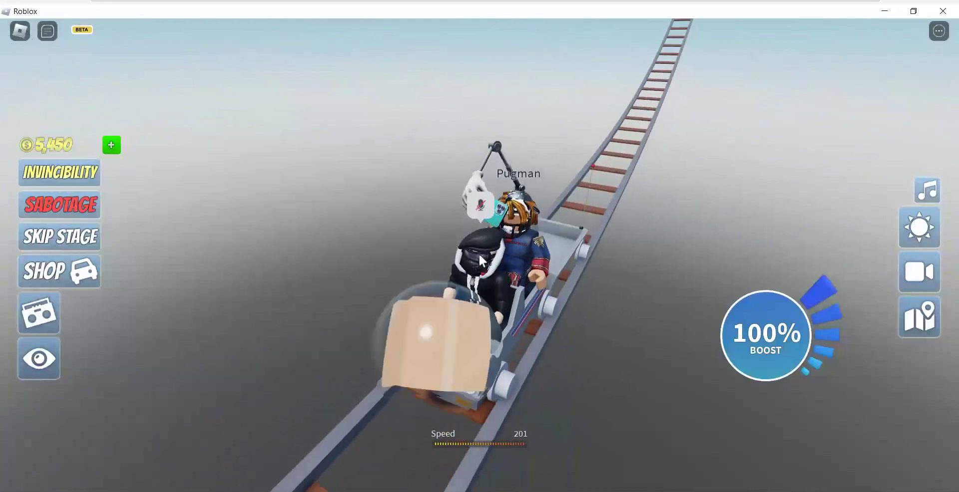
Abandon the 201-speed ride by resetting the character with Esc, R, Enter.
{"action": "key", "text": "Escape"}
{"action": "key", "text": "r"}
{"action": "key", "text": "Return"}
Walk to the cart and board it.
{"action": "key", "text": "w"}
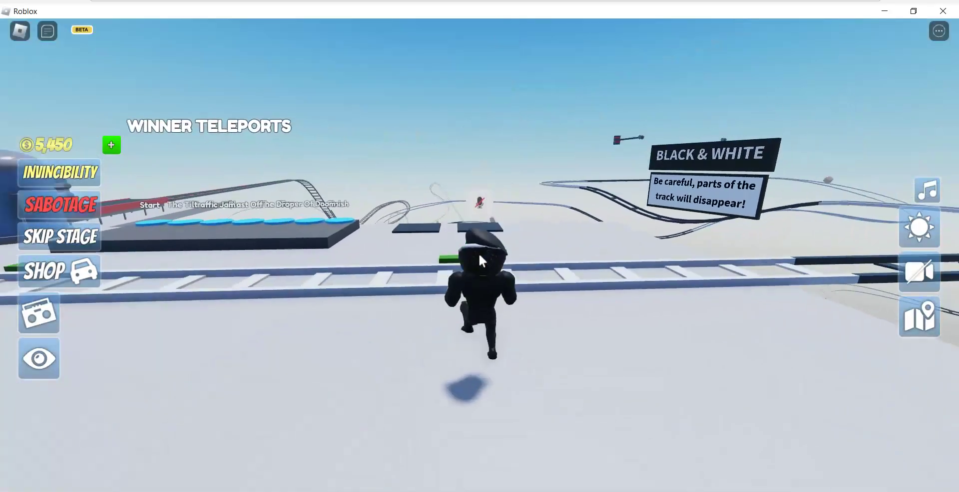
{"action": "key", "text": "e"}
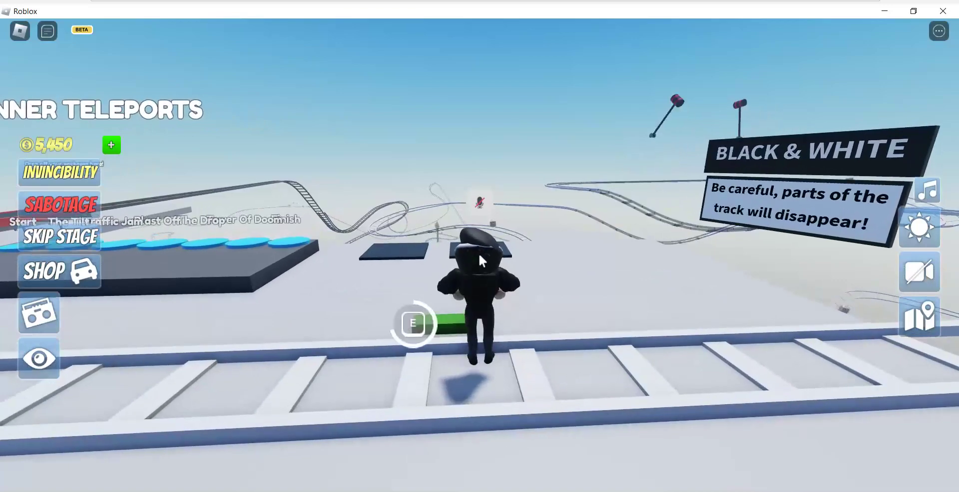
{"action": "key", "text": "e"}
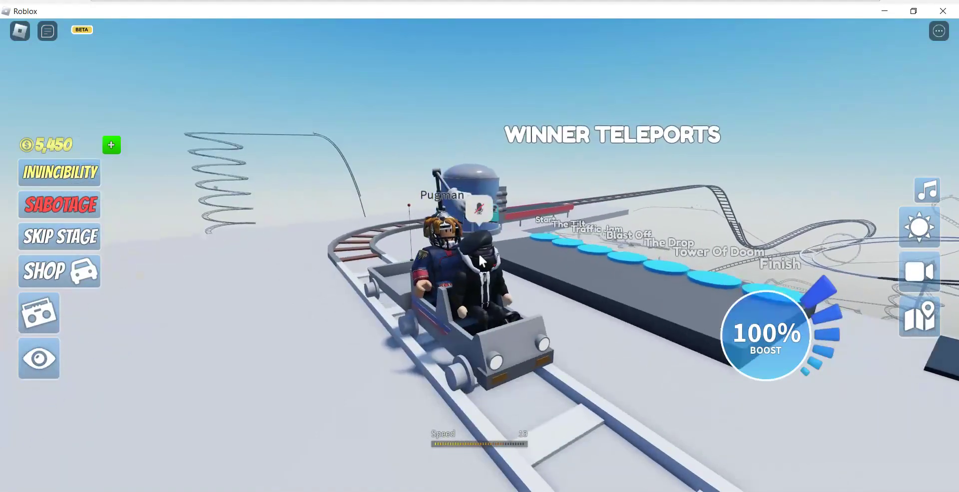
Drive past the drop-off station, boost with Shift to about 216 speed, then begin a reset.
{"action": "key", "text": "w"}
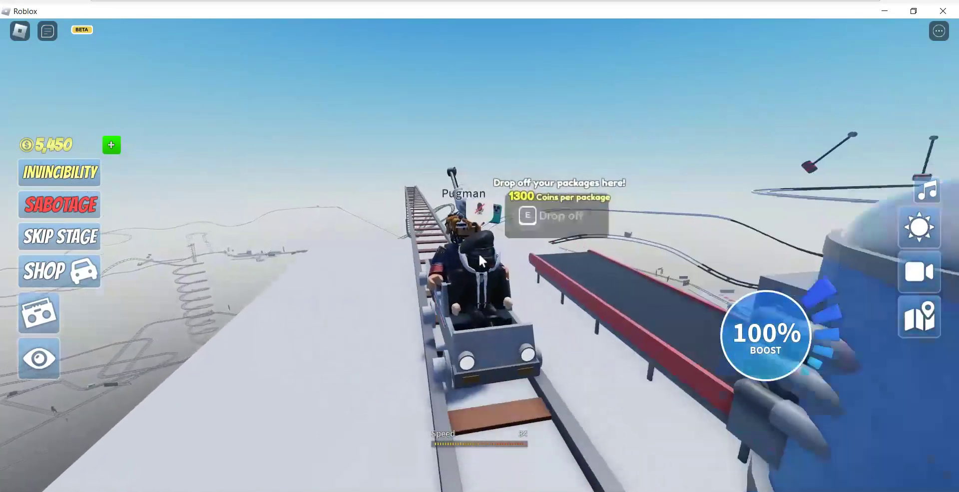
{"action": "key", "text": "w"}
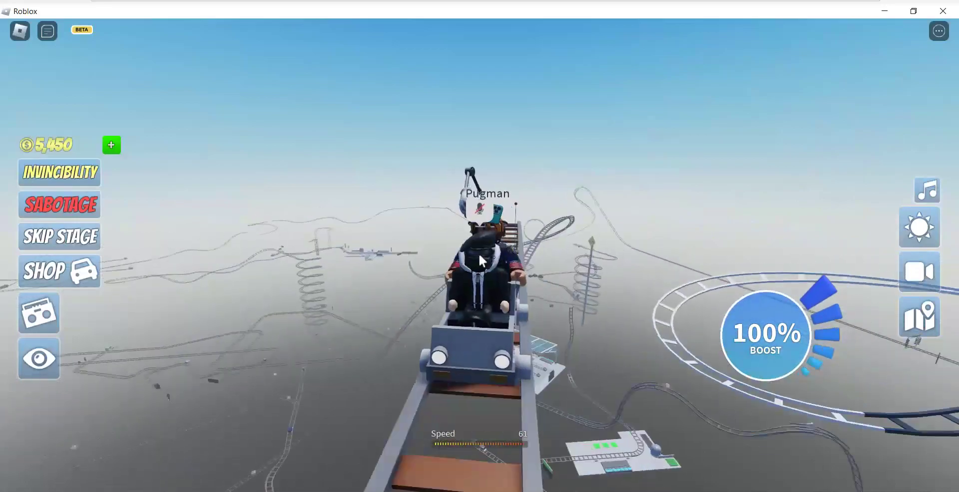
{"action": "key", "text": "w"}
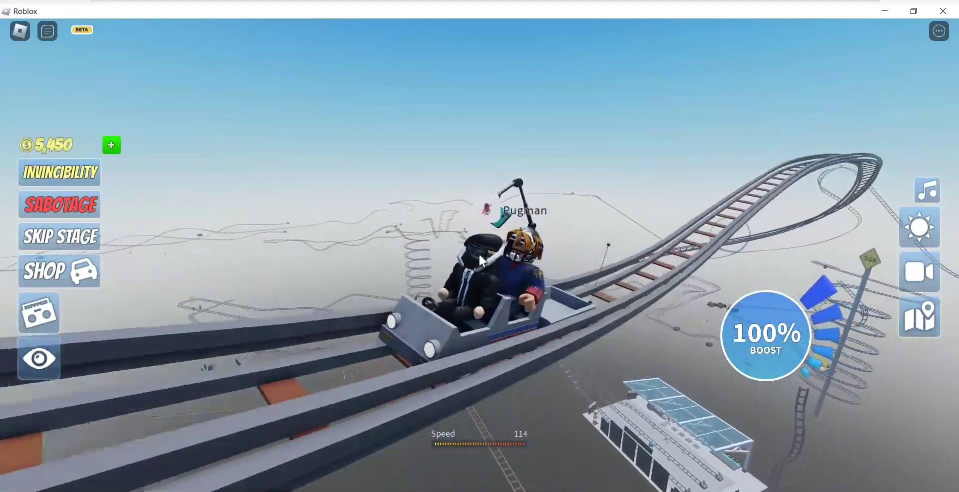
{"action": "key", "text": "w"}
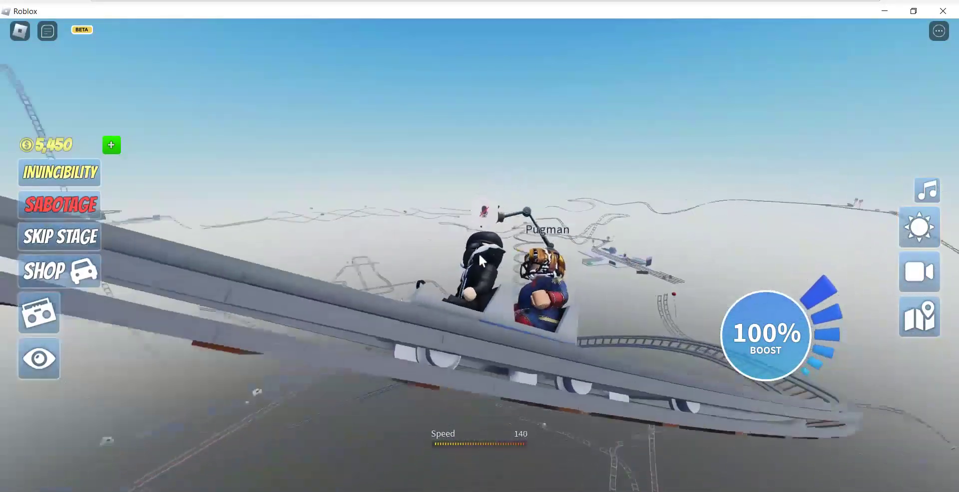
{"action": "key", "text": "w"}
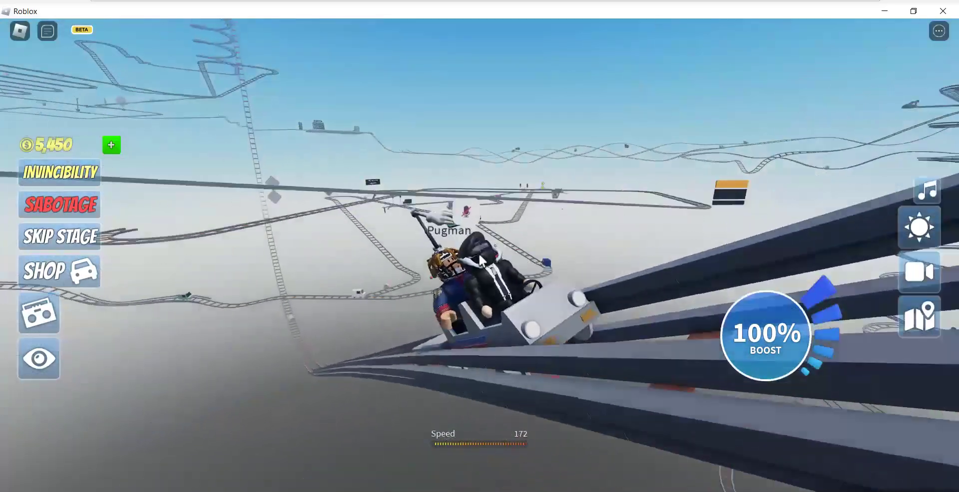
{"action": "key", "text": "w"}
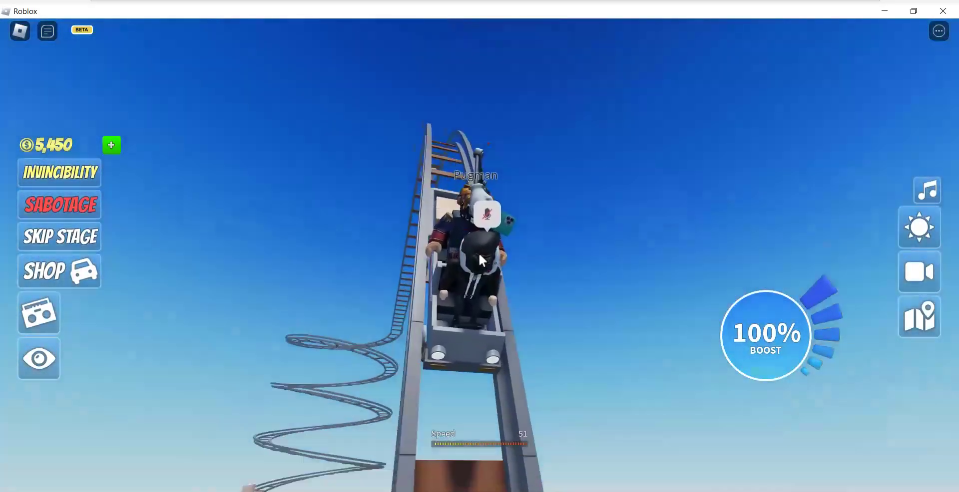
{"action": "key", "text": "shift"}
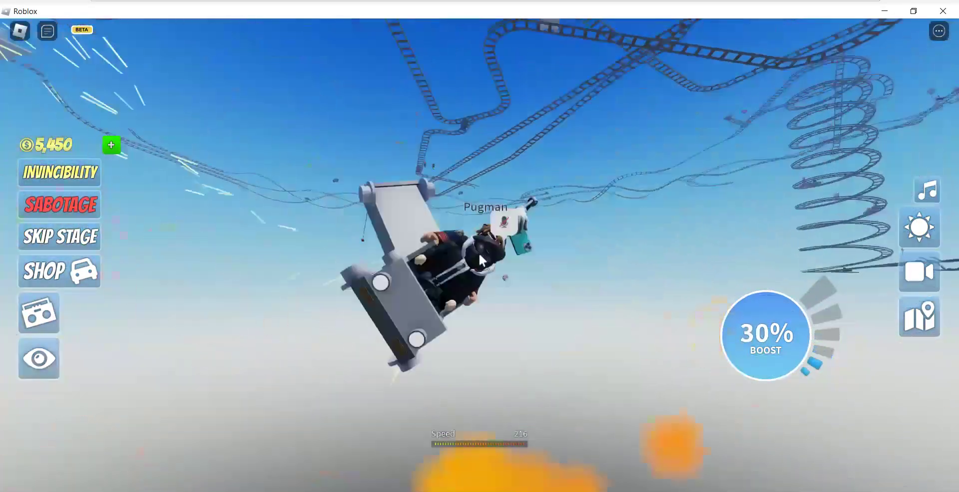
{"action": "key", "text": "Escape"}
{"action": "key", "text": "r"}
Finish respawning, board the cart on the start track, and look around it.
{"action": "key", "text": "Return"}
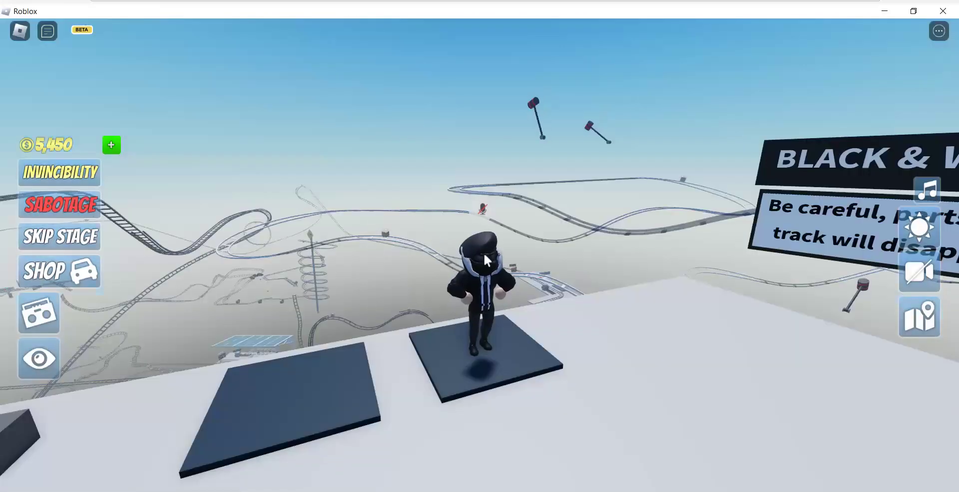
{"action": "key", "text": "w"}
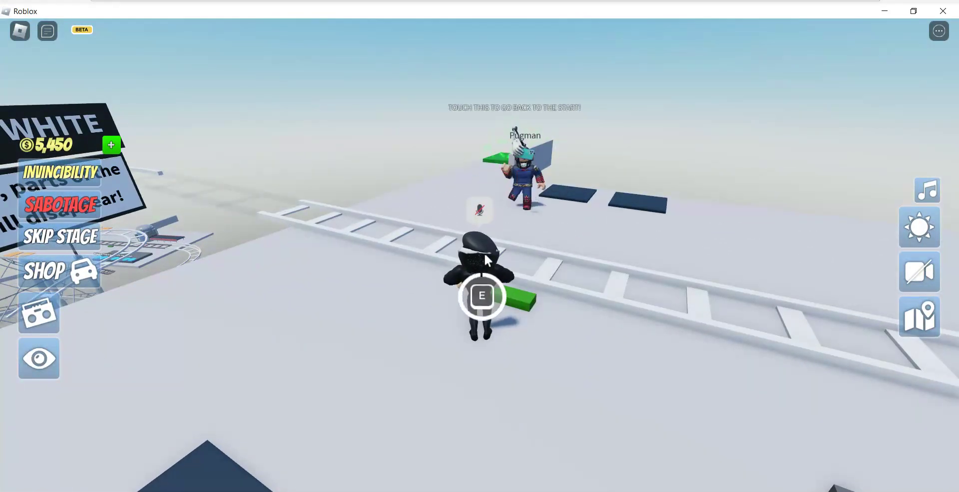
{"action": "key", "text": "e"}
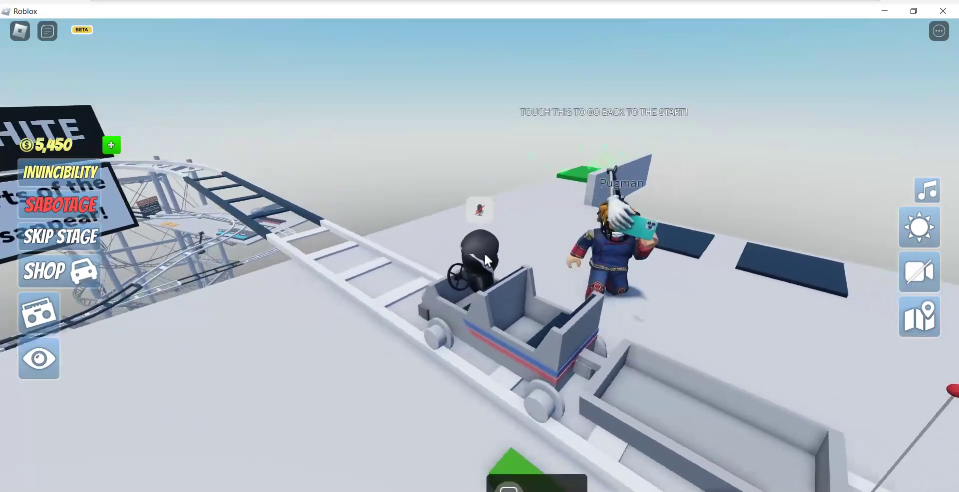
{"action": "left_click_drag", "start_coordinate": [487, 259], "coordinate": [487, 258]}
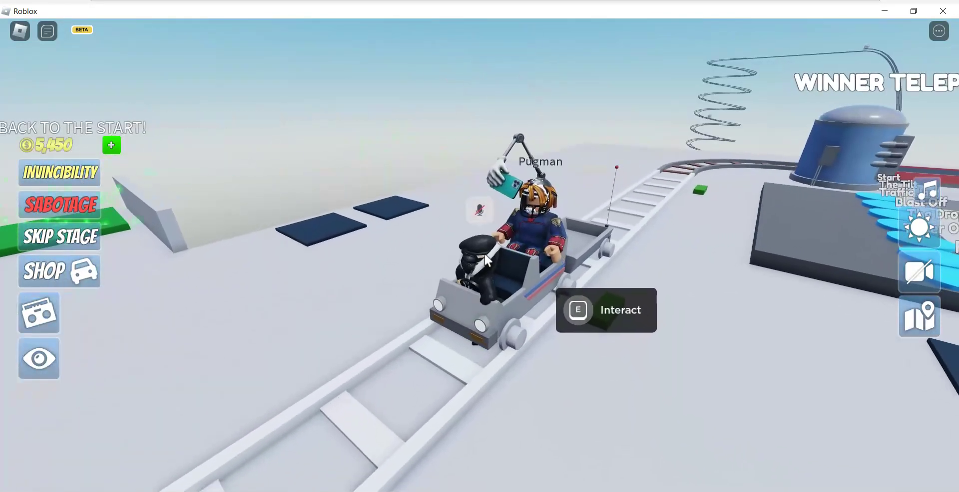
{"action": "left_click_drag", "start_coordinate": [487, 259], "coordinate": [487, 258]}
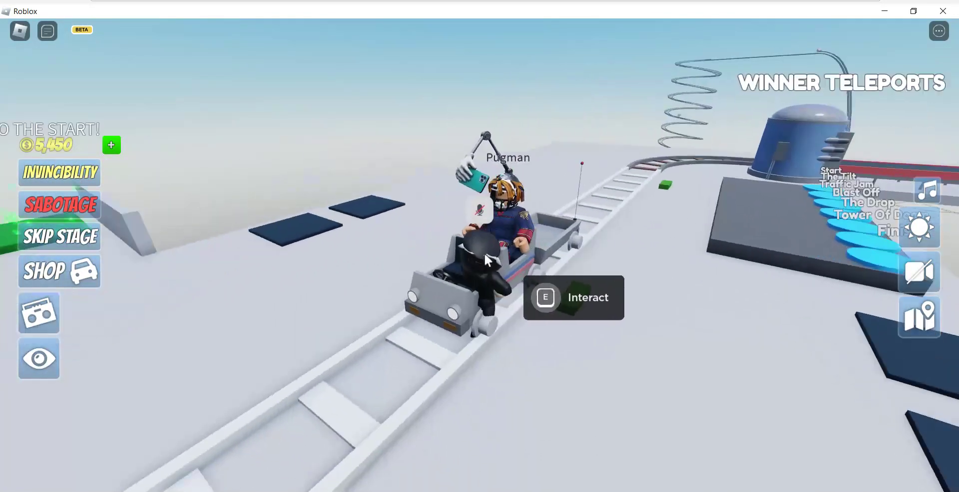
Jump out and back in twice to end up seated beside the driver.
{"action": "key", "text": "space"}
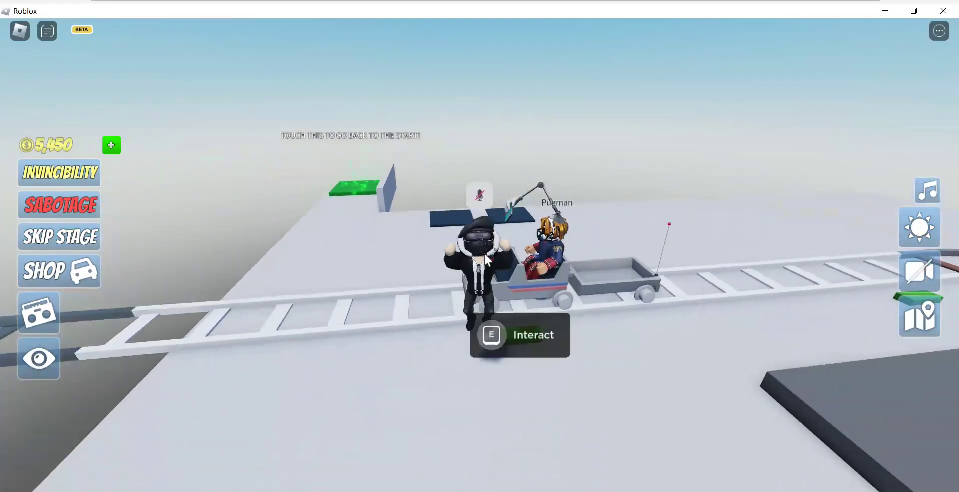
{"action": "key", "text": "e"}
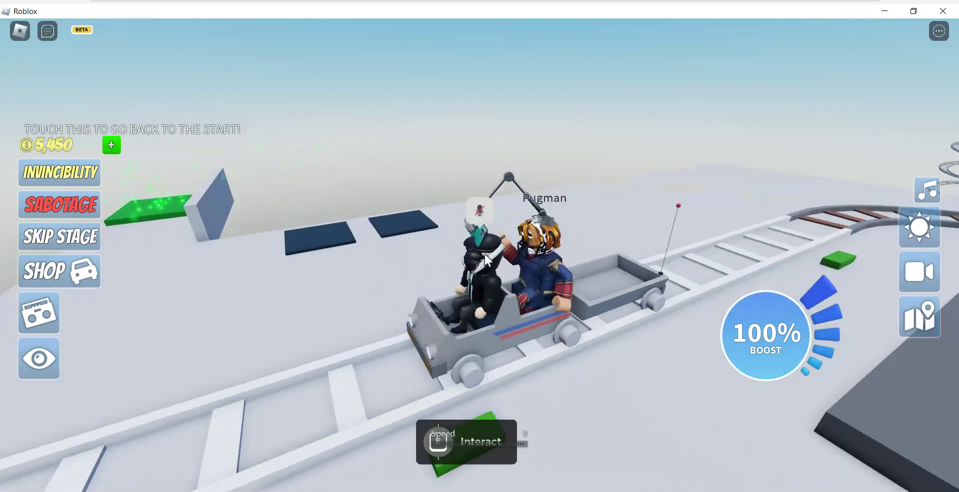
{"action": "key", "text": "space"}
{"action": "key", "text": "e"}
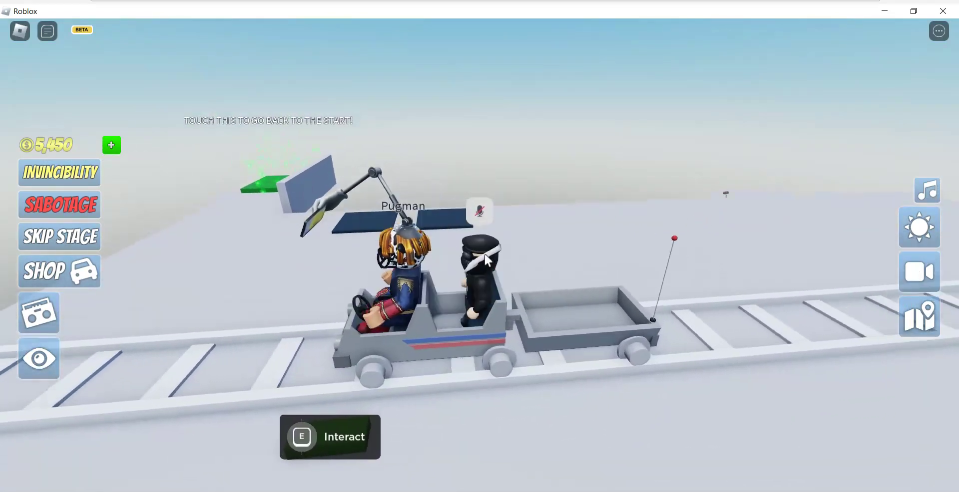
{"action": "left_click_drag", "start_coordinate": [487, 258], "coordinate": [487, 259]}
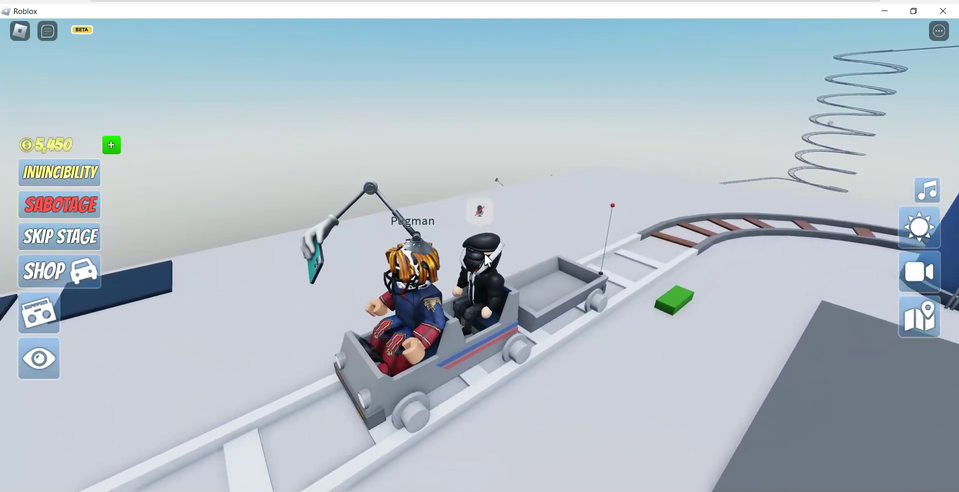
Swing the camera behind the duo cart as it climbs the vertical track.
{"action": "left_click_drag", "start_coordinate": [488, 258], "coordinate": [487, 258]}
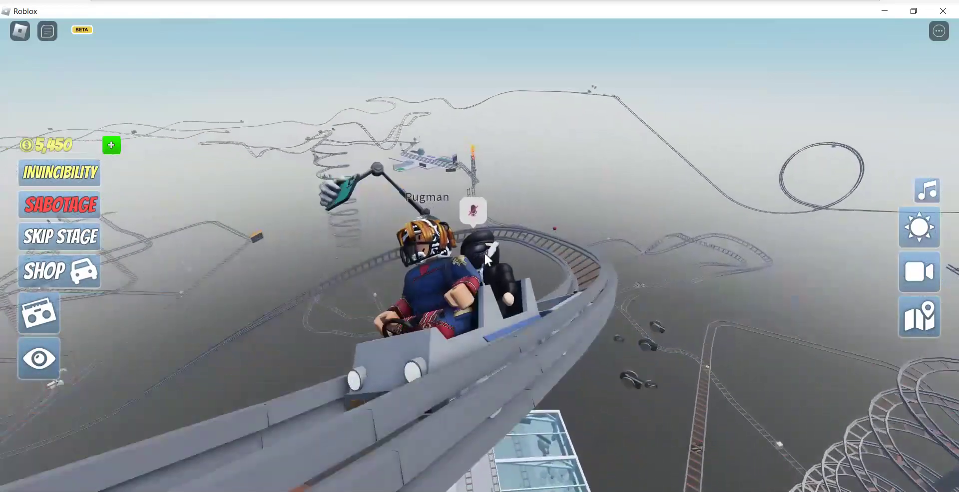
{"action": "left_click_drag", "start_coordinate": [487, 258], "coordinate": [487, 258]}
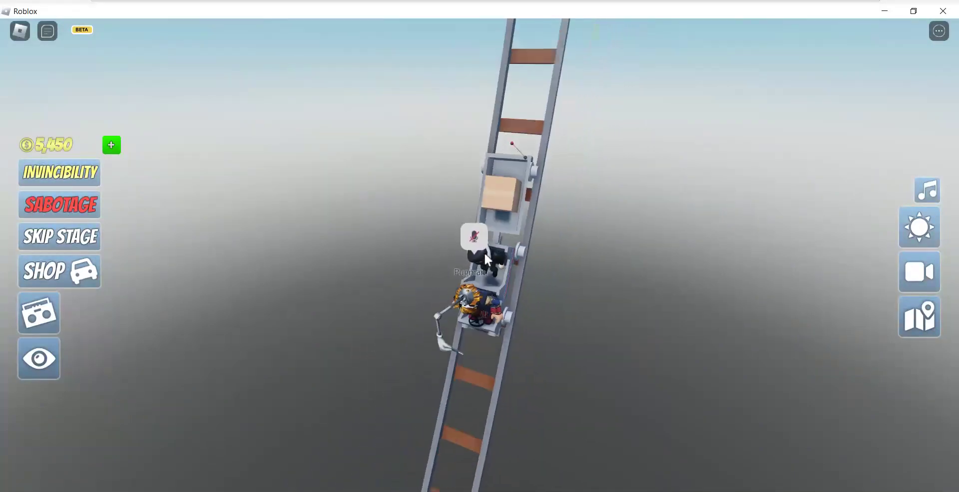
{"action": "scroll", "coordinate": [487, 258], "scroll_direction": "down", "scroll_amount": 5}
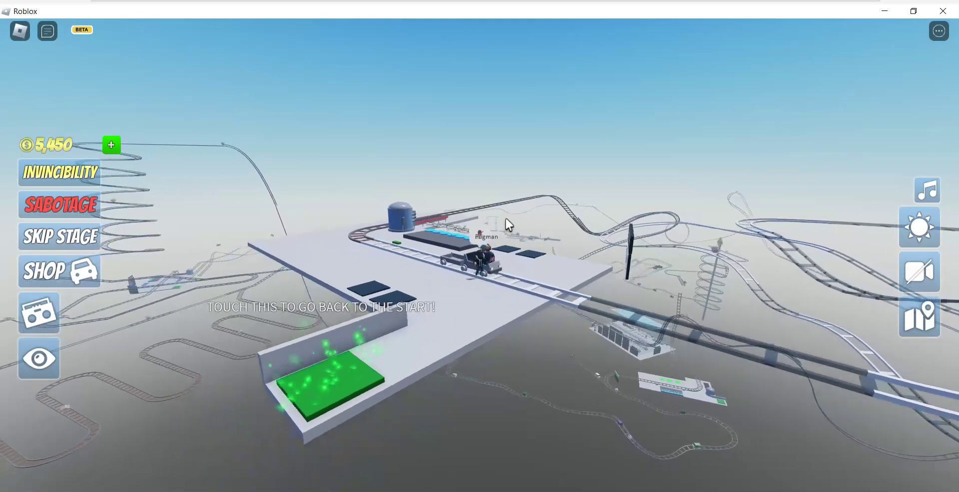
Board the cart, ride to about 200 speed, then reset the character.
{"action": "key", "text": "w"}
{"action": "key", "text": "e"}
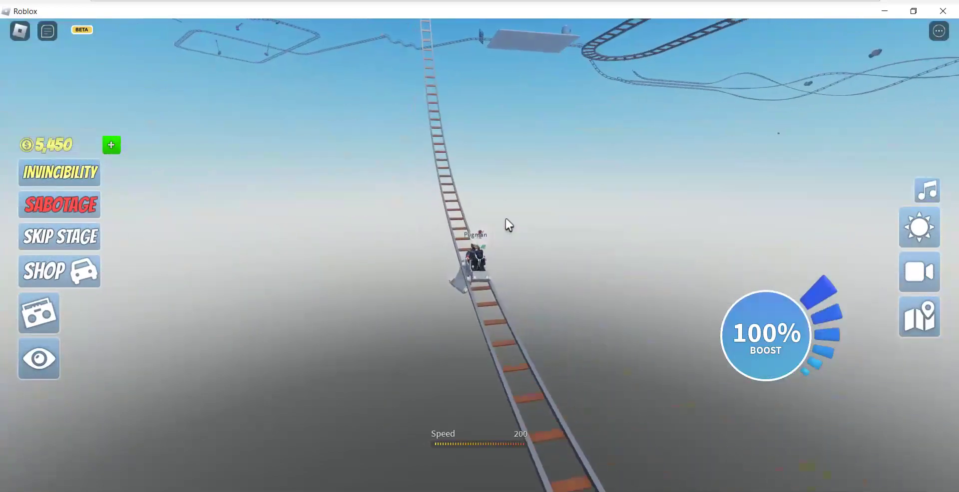
{"action": "key", "text": "Escape"}
{"action": "key", "text": "r"}
{"action": "key", "text": "Return"}
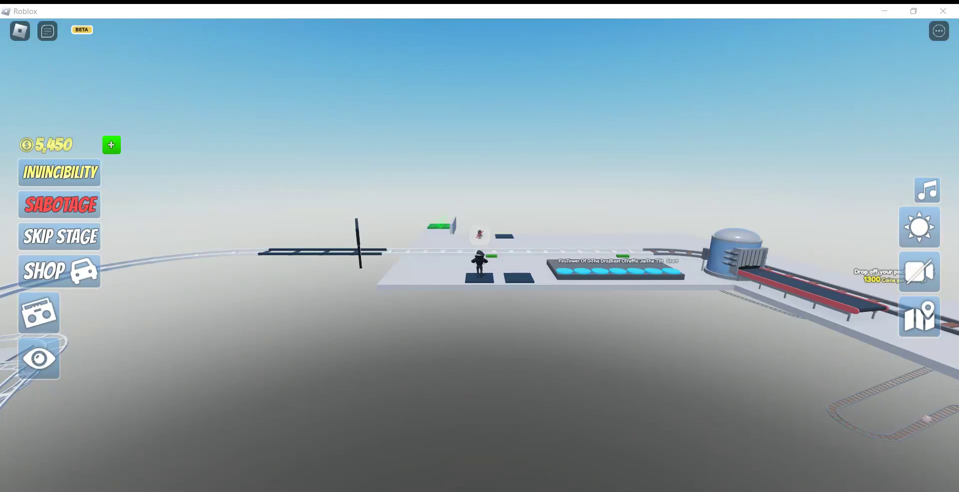